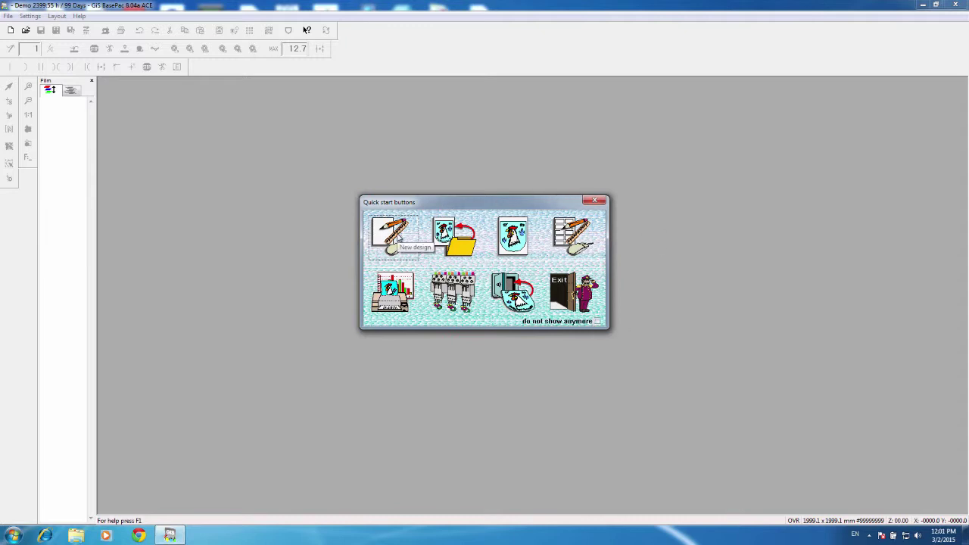
Create a new design and activate the text mode for lettering.
left_click(395, 237)
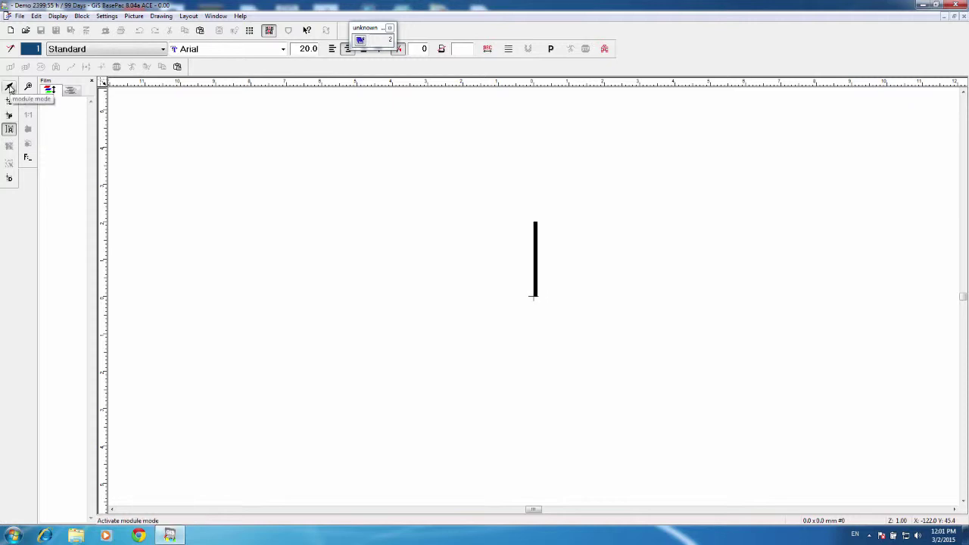
left_click(9, 89)
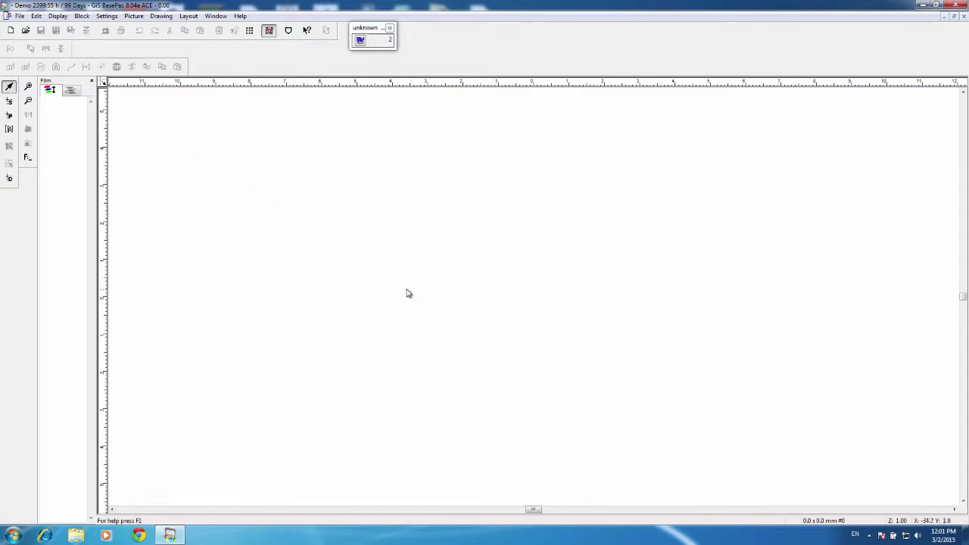
left_click(9, 129)
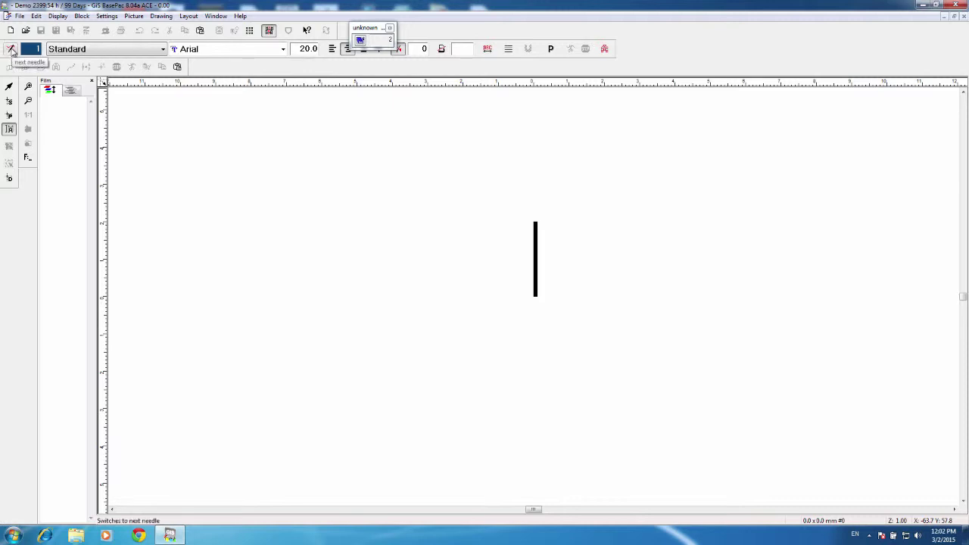
Try needle 8 for the lettering, and reapply the Standard text format.
left_click(12, 50)
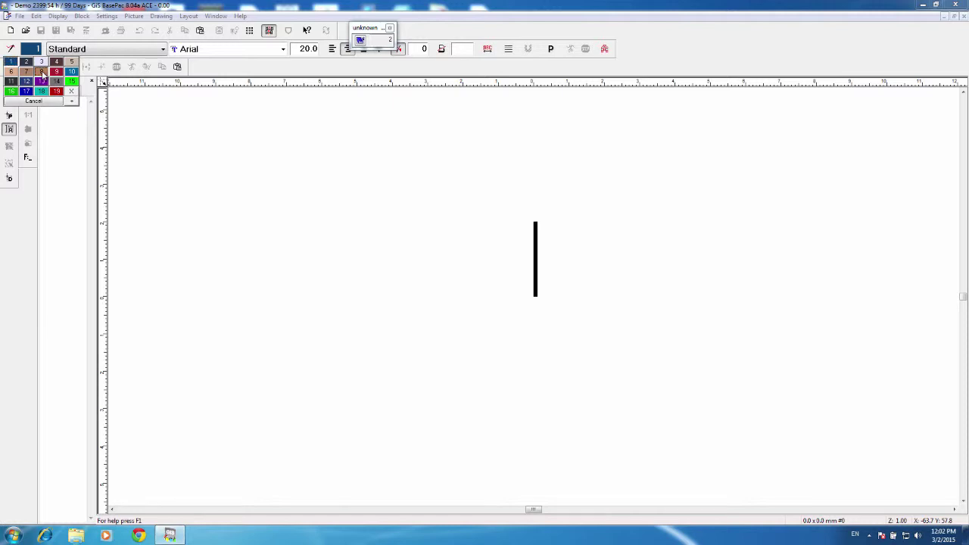
left_click(43, 73)
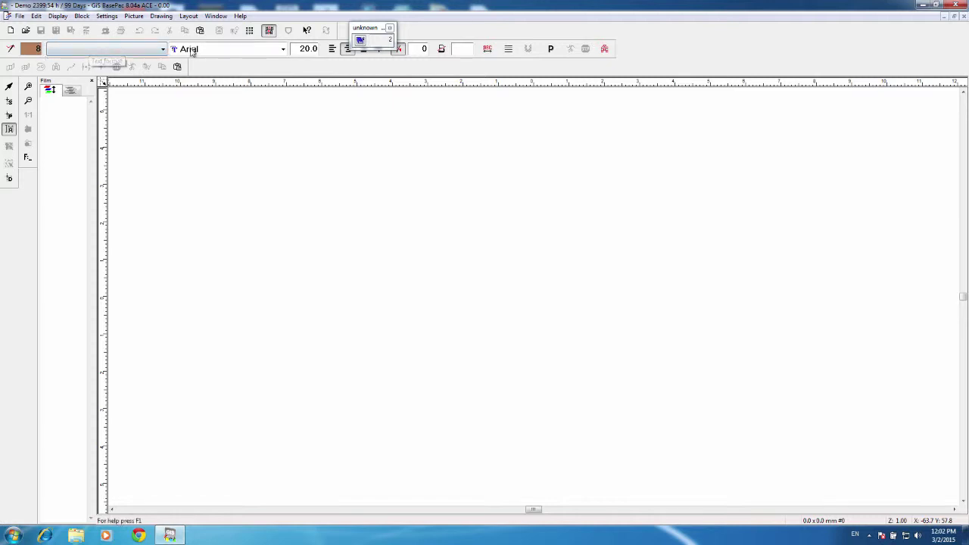
left_click(163, 49)
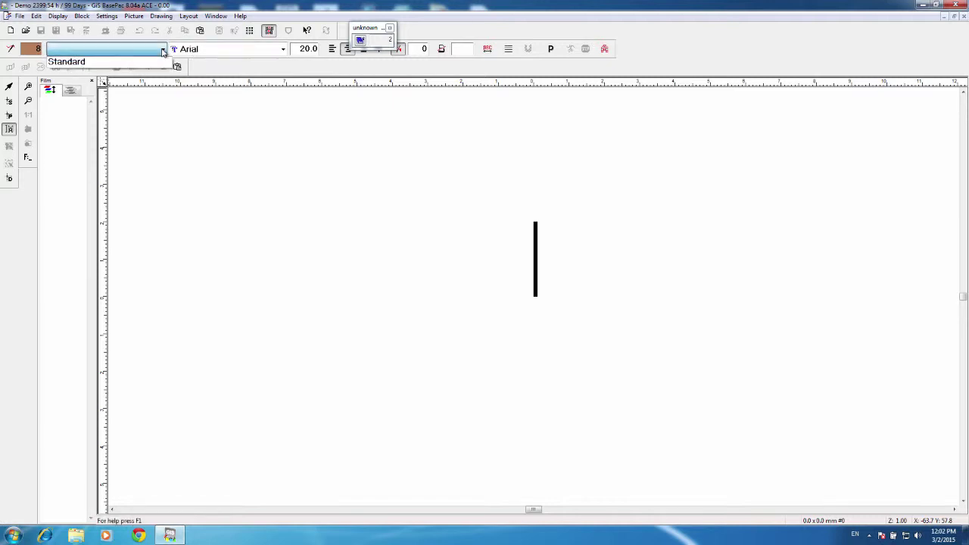
left_click(152, 61)
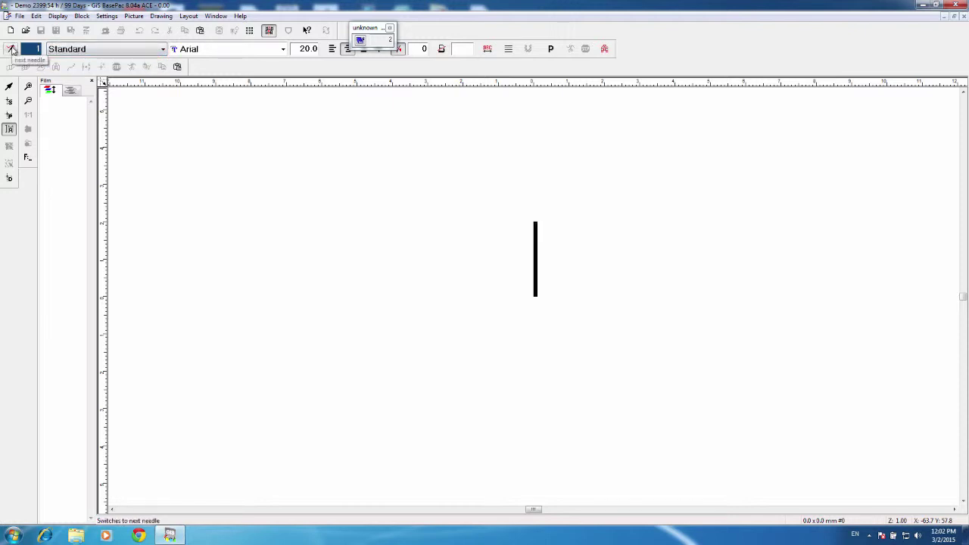
Assign needle 8 to the lettering and choose the Amigo font.
left_click(13, 50)
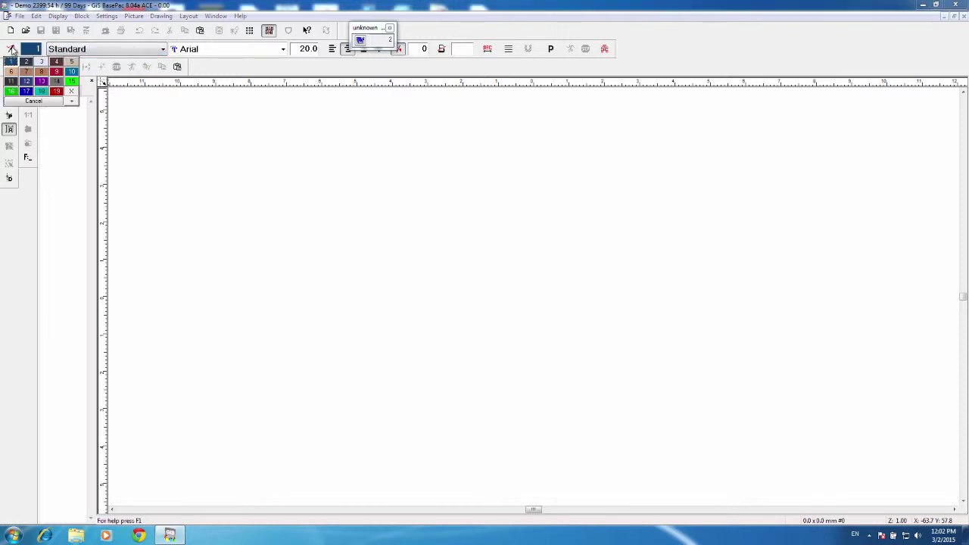
left_click(42, 73)
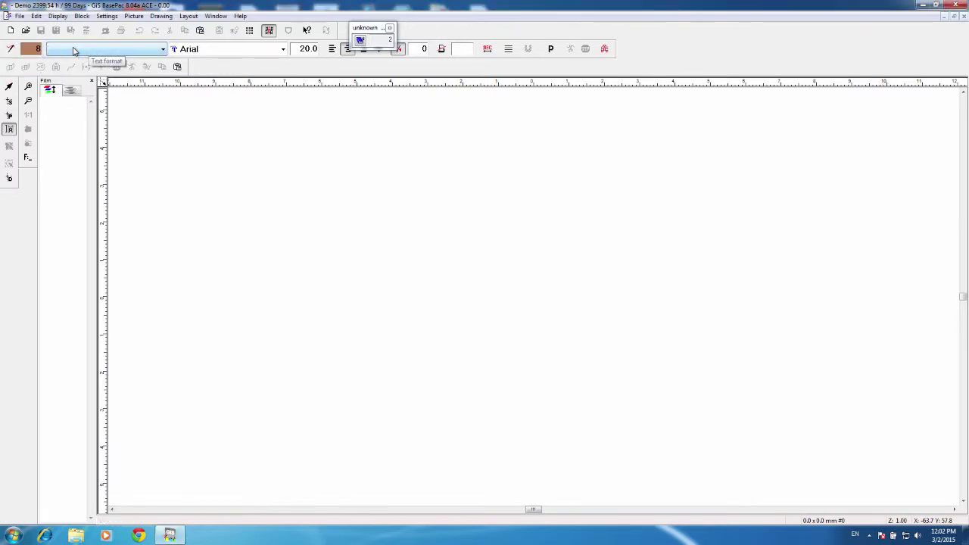
left_click(283, 50)
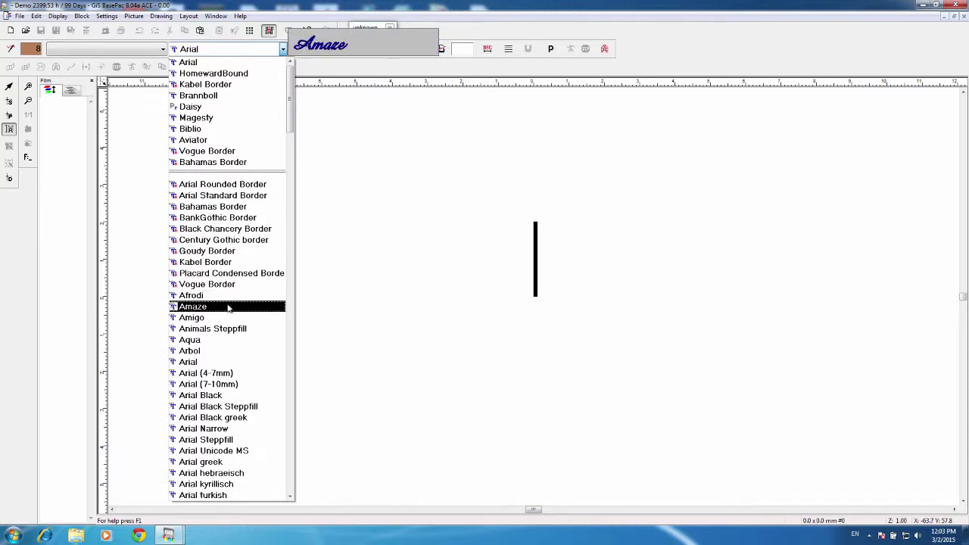
left_click(199, 317)
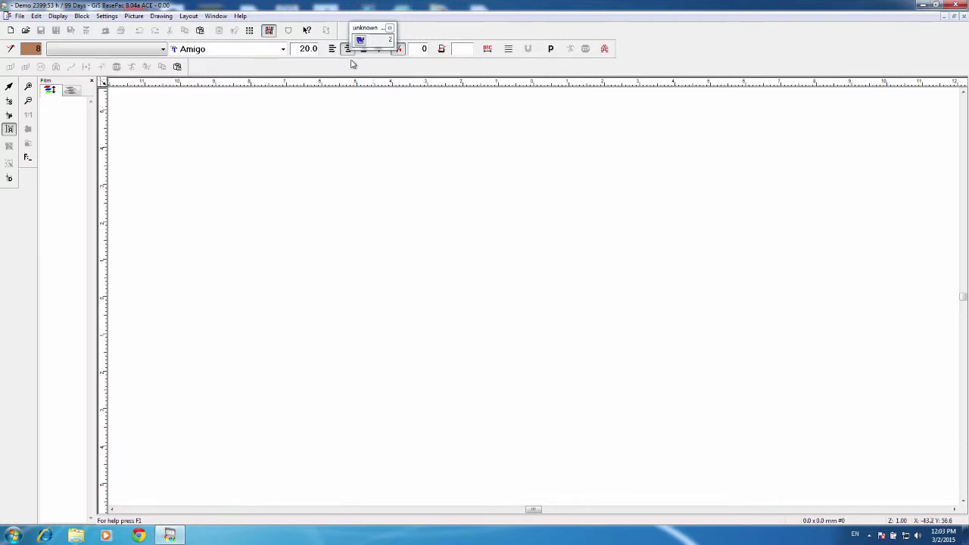
Set the letter height to 15.0 and enter the text "Embroidery" in the design.
left_click(301, 49)
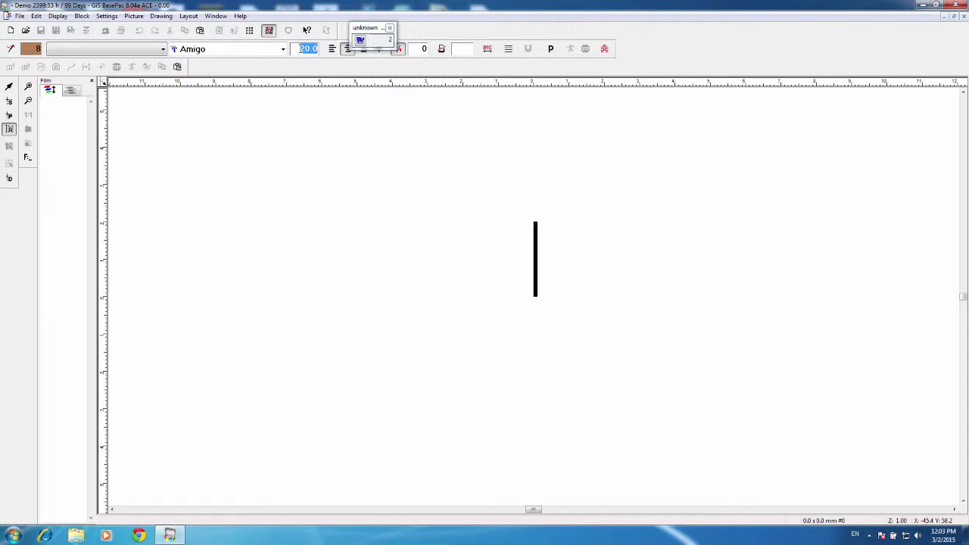
left_click_drag(363, 31, 704, 20)
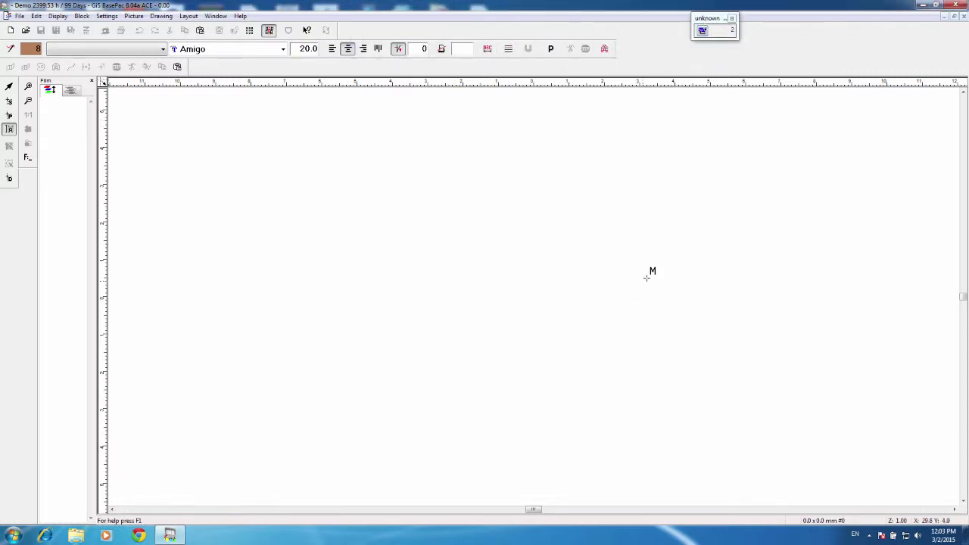
double_click(306, 49)
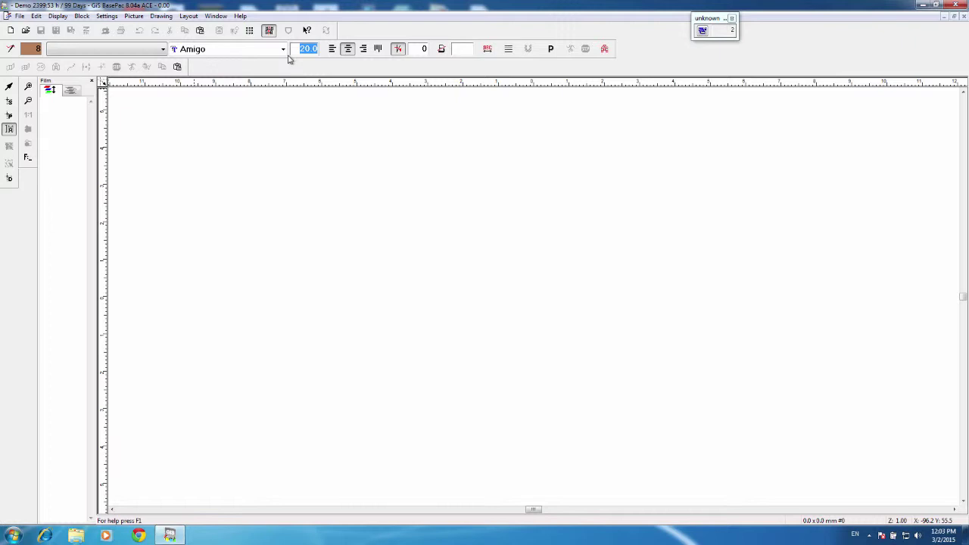
type("1")
type("Embroi")
type("dery")
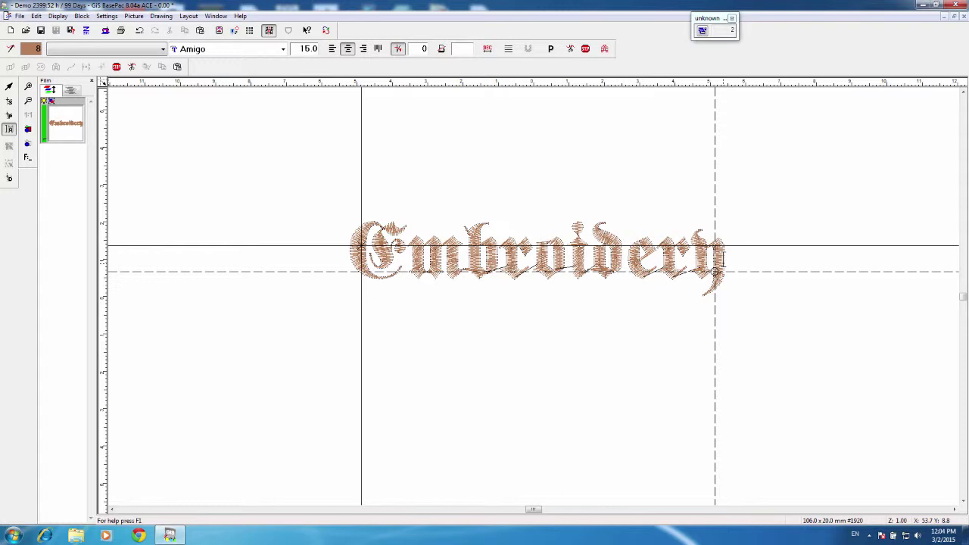
Select all the letters of "Embroidery" and change their font to Arbol.
key("shift+Left")
key("shift+Left")
key("shift+Left")
key("shift+Left")
key("shift+Left")
key("shift+Left")
key("shift+Left")
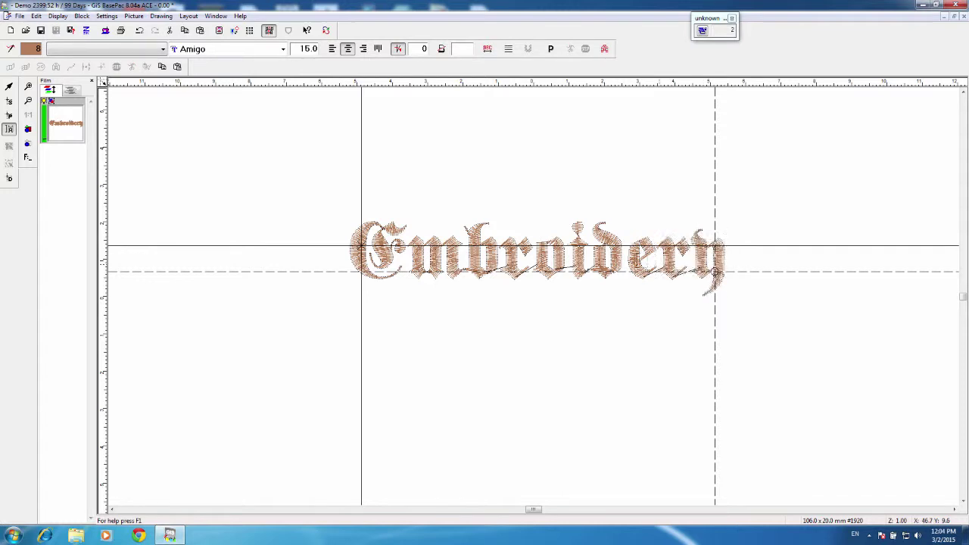
key("shift+Left")
key("shift+Left")
key("shift+Left")
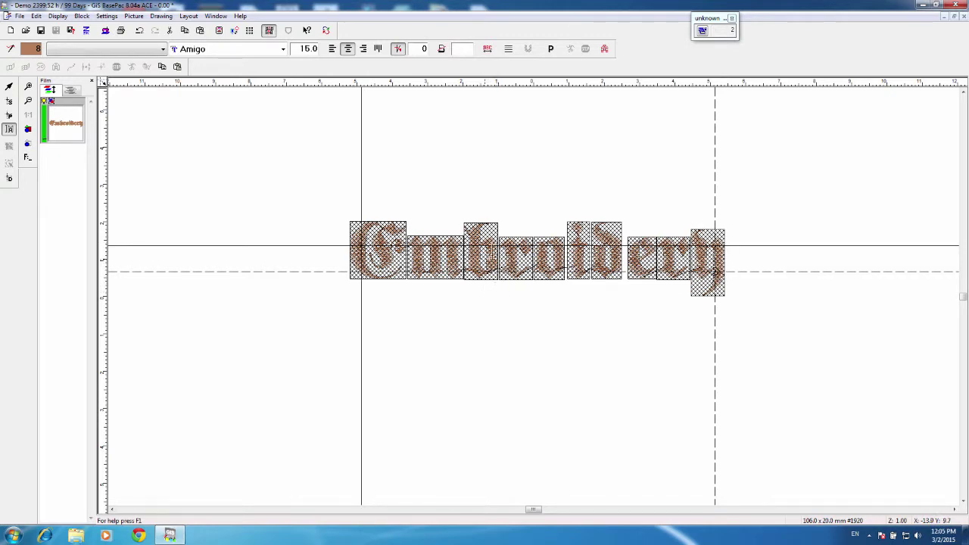
left_click(285, 49)
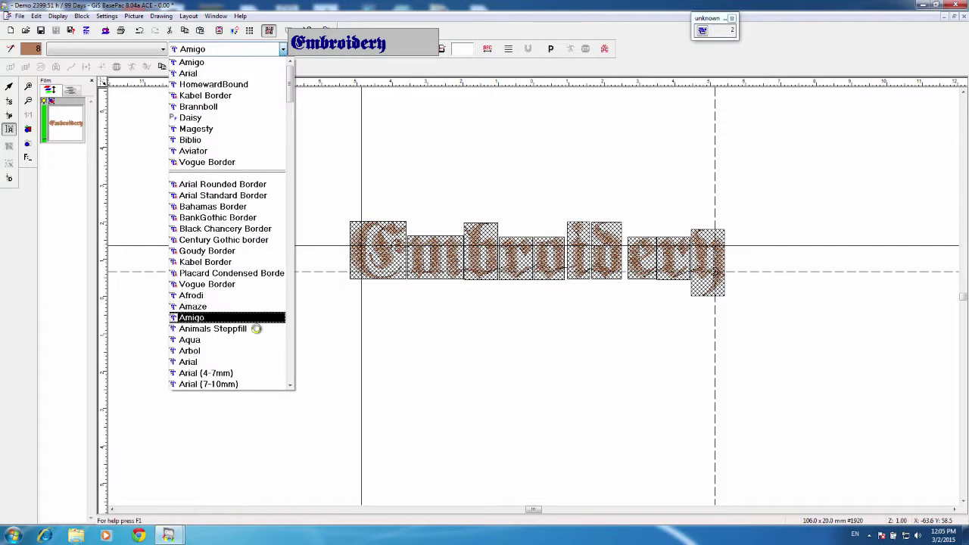
left_click(246, 350)
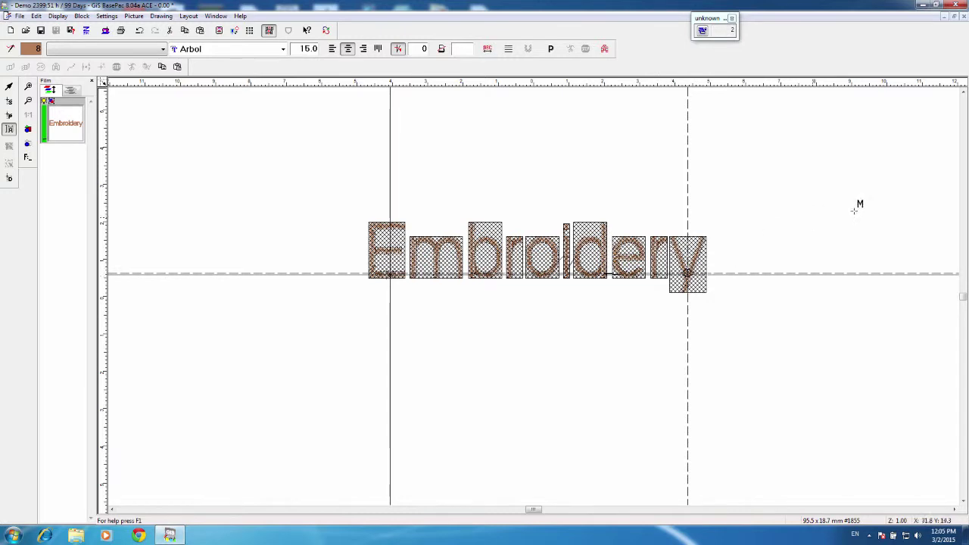
Add a second line of text reading "Digitizining" below "Embroidery".
left_click(708, 264)
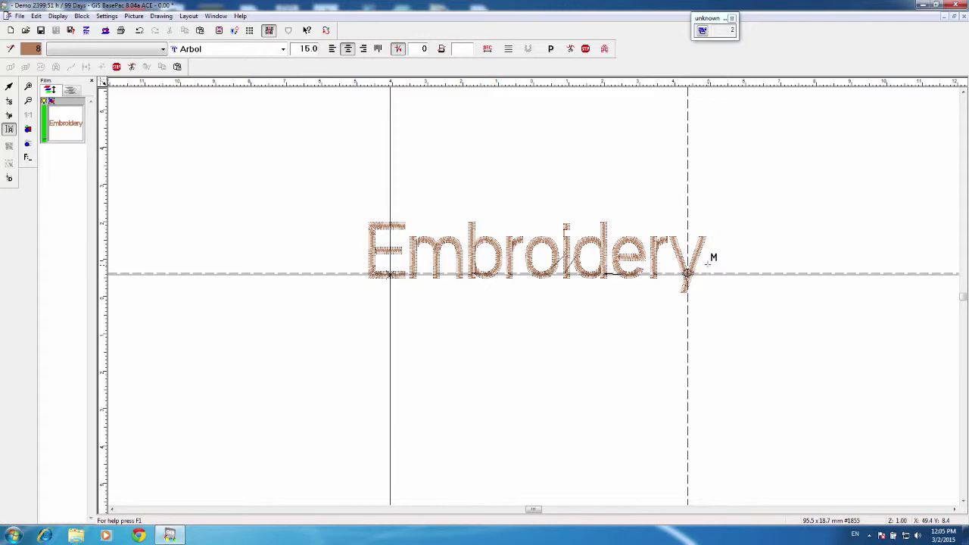
key("Return")
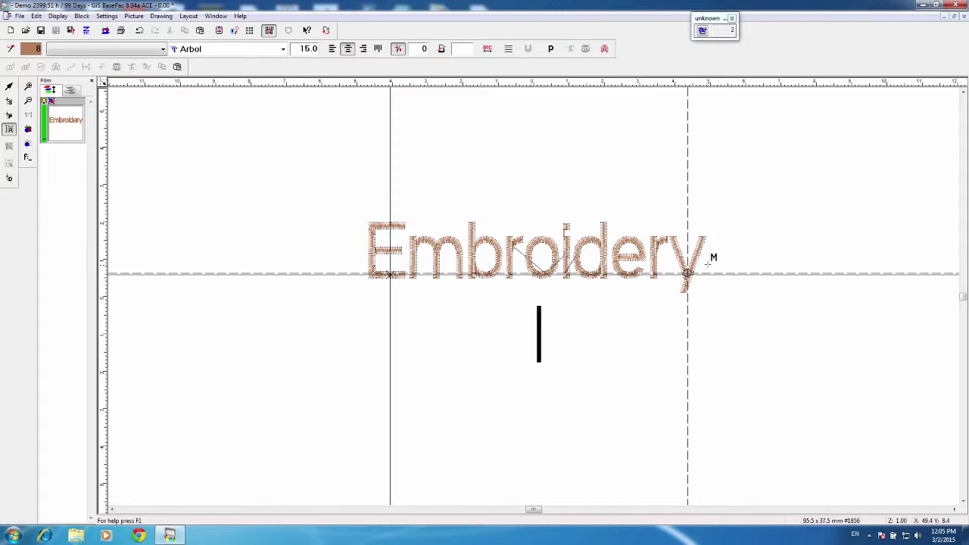
type("Digit")
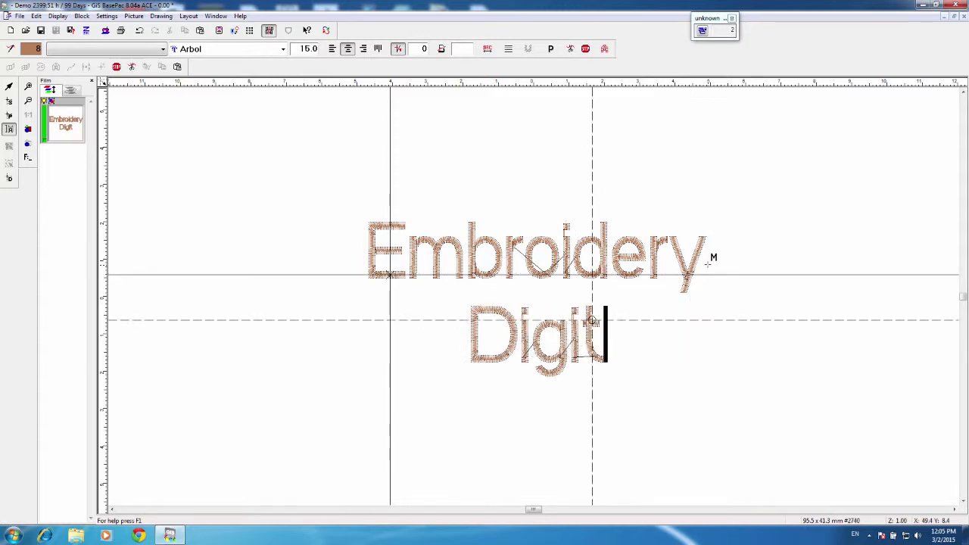
type("izinhg")
key("BackSpace")
key("BackSpace")
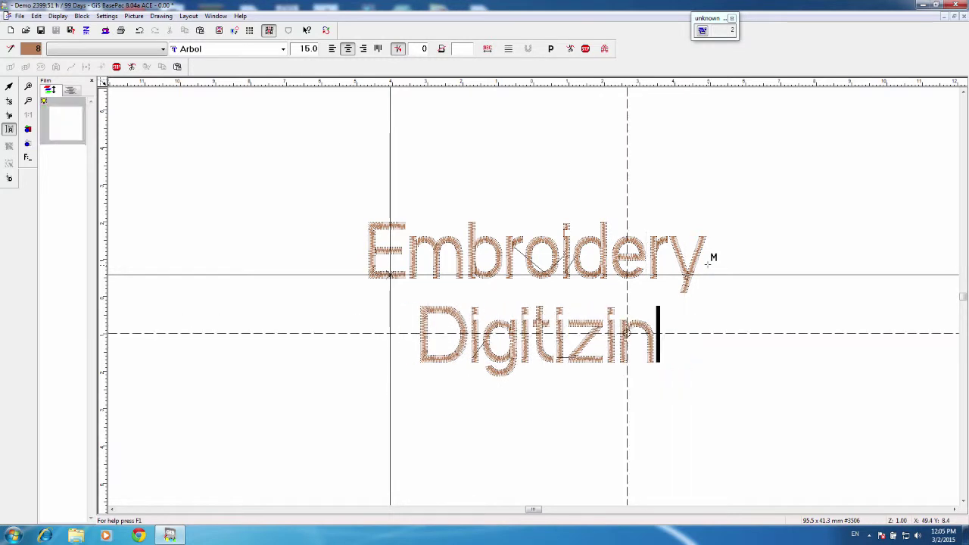
type("ing")
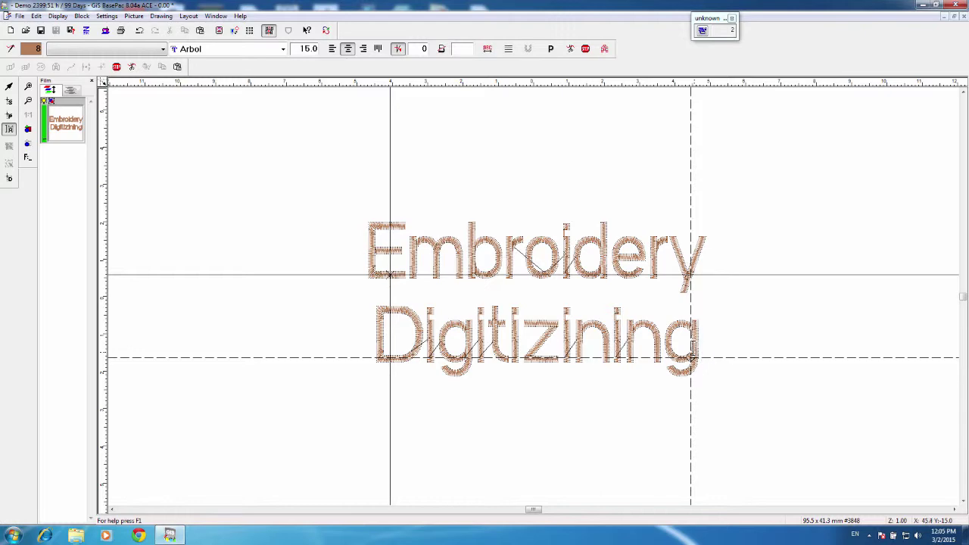
Select both text lines, try left and right alignment on them, and restore centre alignment.
mouse_move(696, 349)
left_mouse_down()
mouse_move(636, 340)
mouse_move(357, 238)
left_mouse_up()
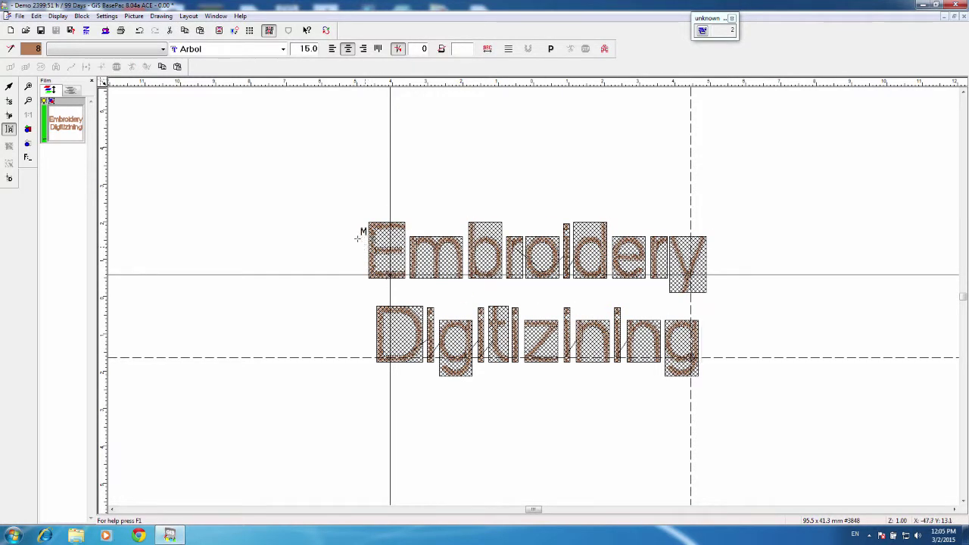
left_click(332, 50)
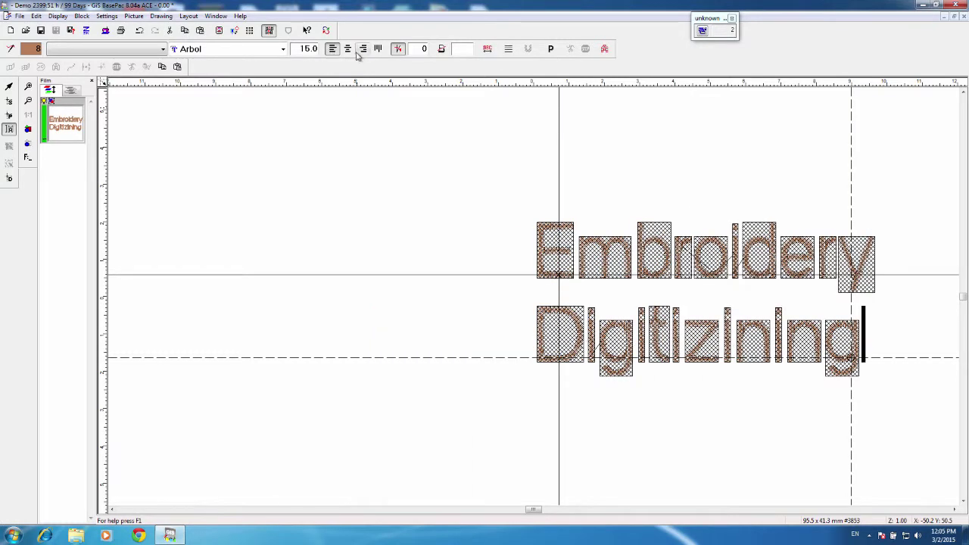
left_click(363, 49)
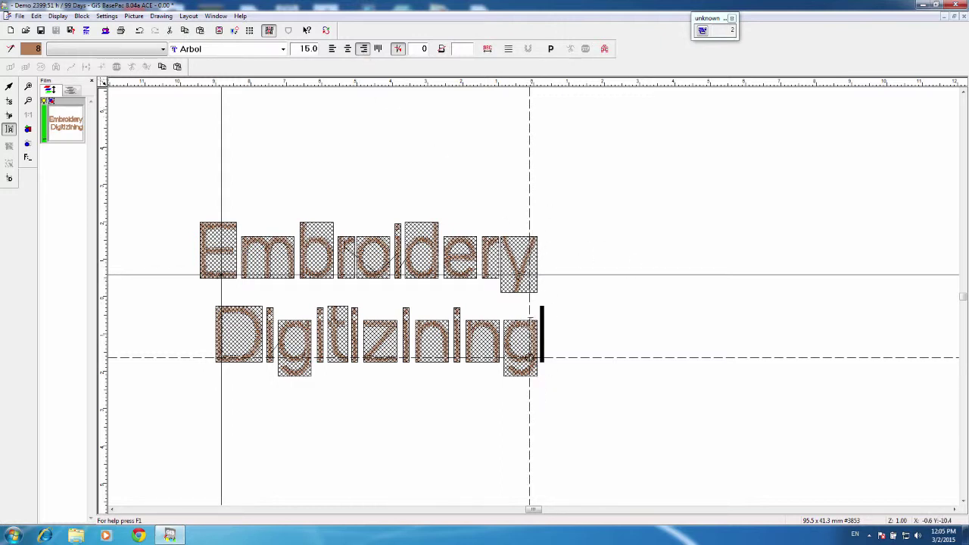
left_click(331, 49)
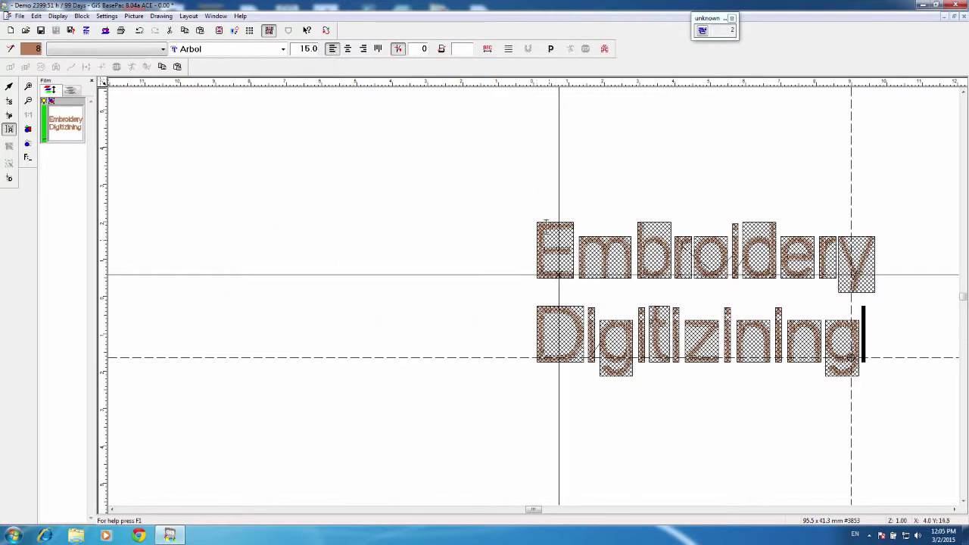
left_click(348, 48)
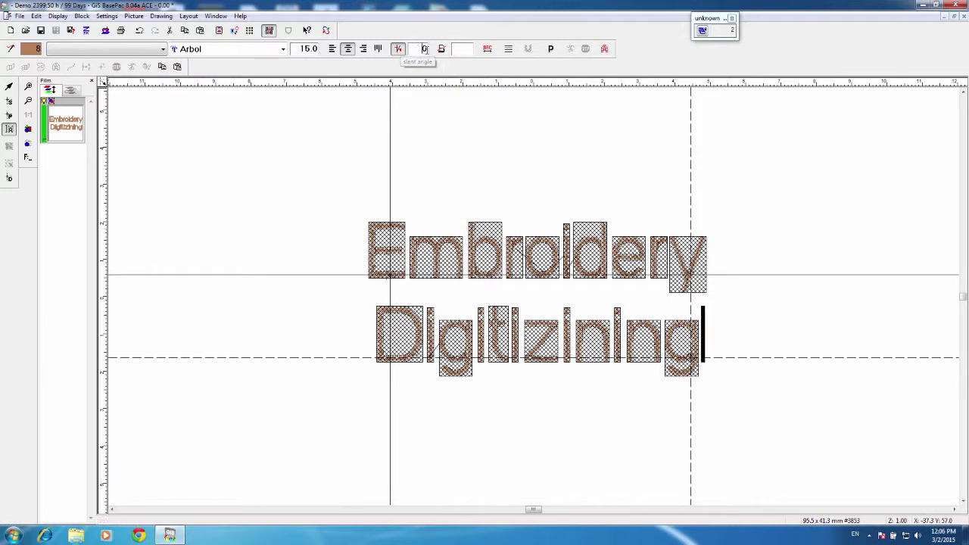
Try slant angles of 25 and -25 on both text lines, and reset the slant angle to 0.
double_click(418, 50)
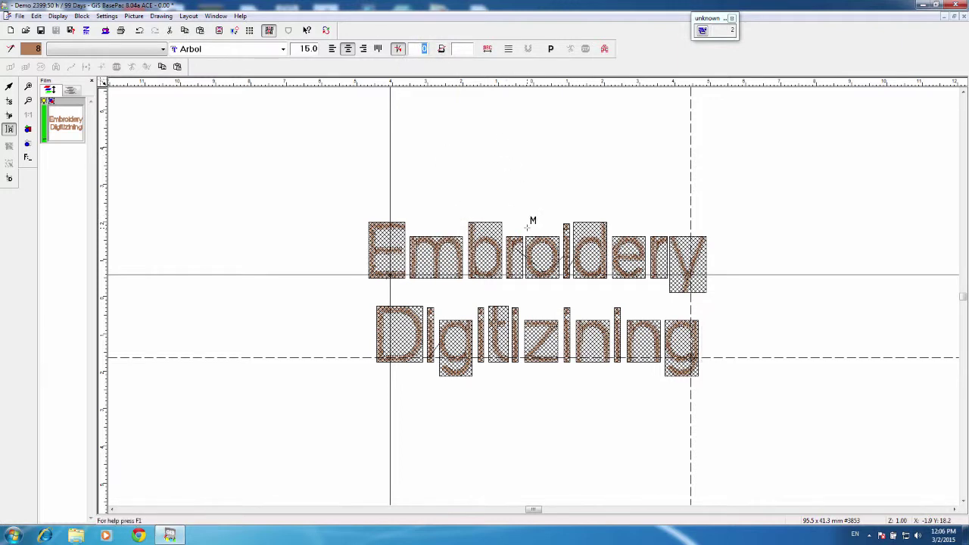
type("25")
key("Return")
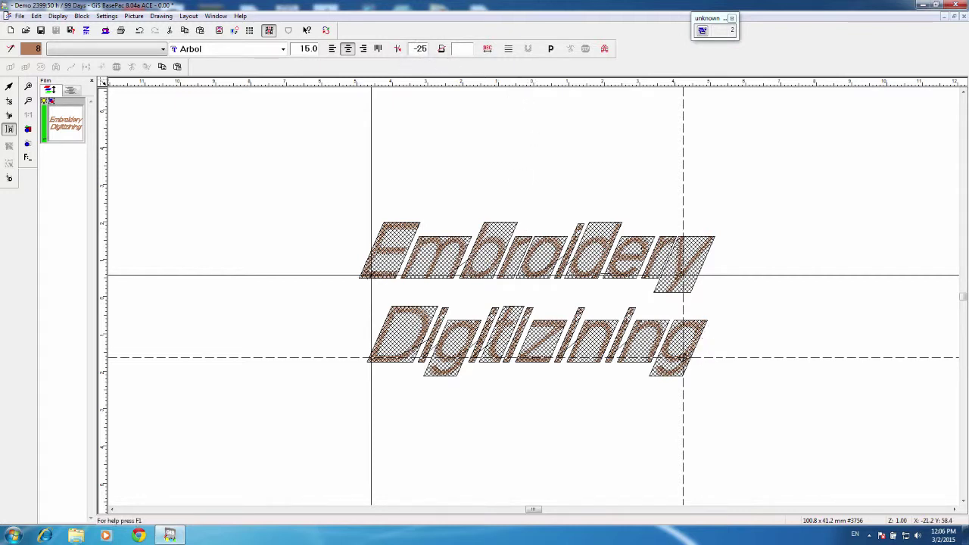
left_click(459, 50)
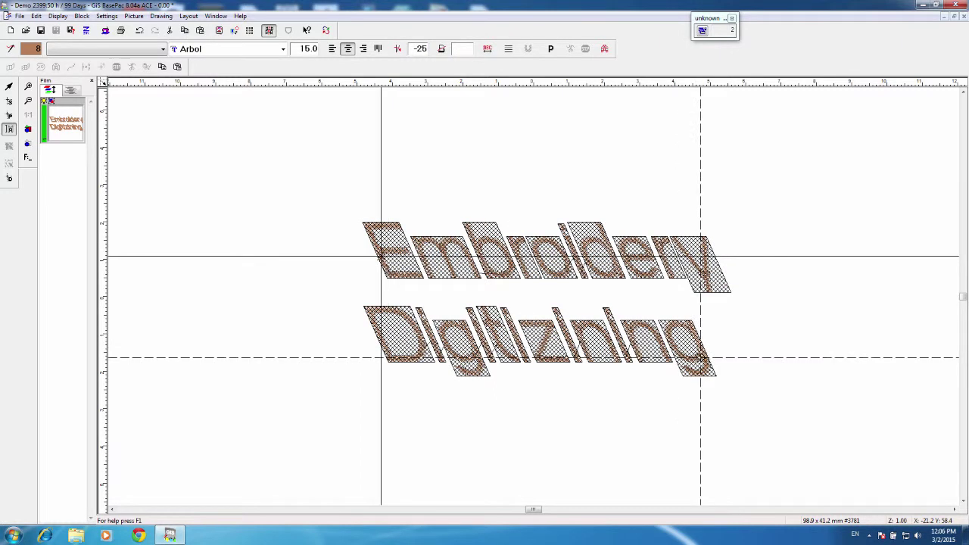
double_click(432, 50)
type("0")
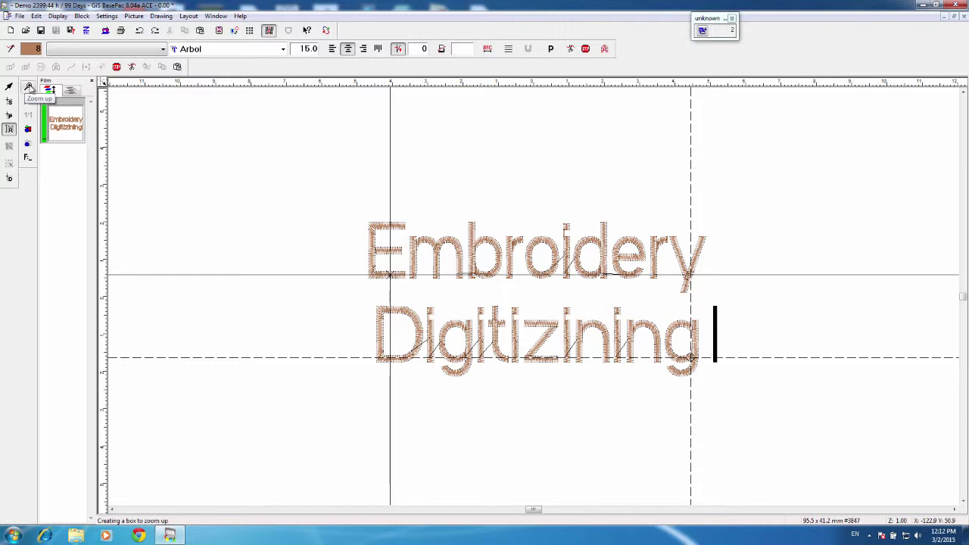
Zoom in on the letter E of "Embroidery" to examine its stitches.
left_click(30, 88)
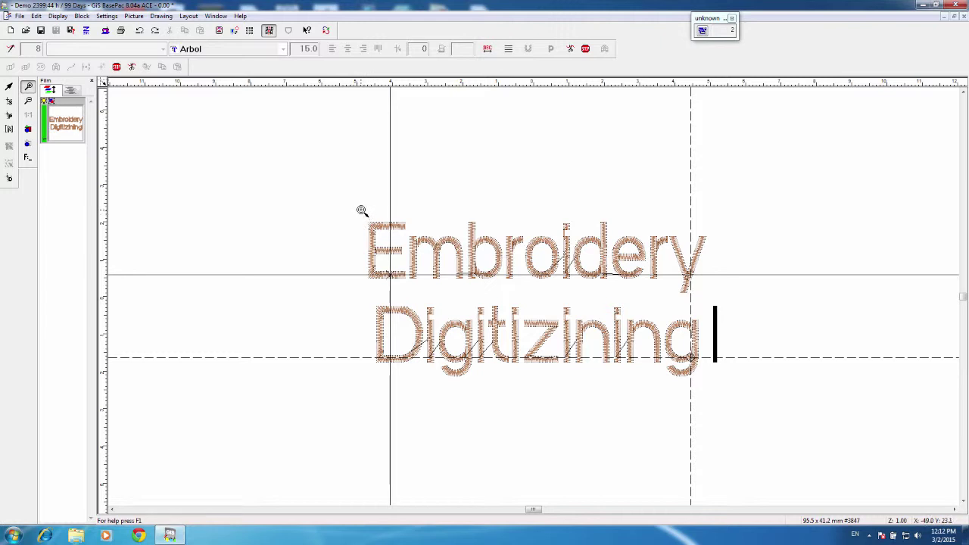
left_click_drag(361, 215, 410, 285)
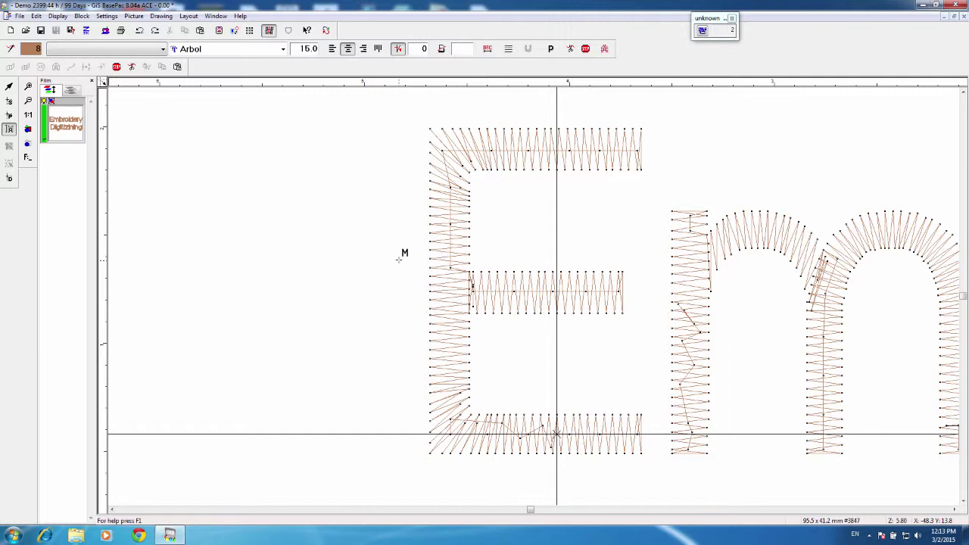
left_click(400, 261)
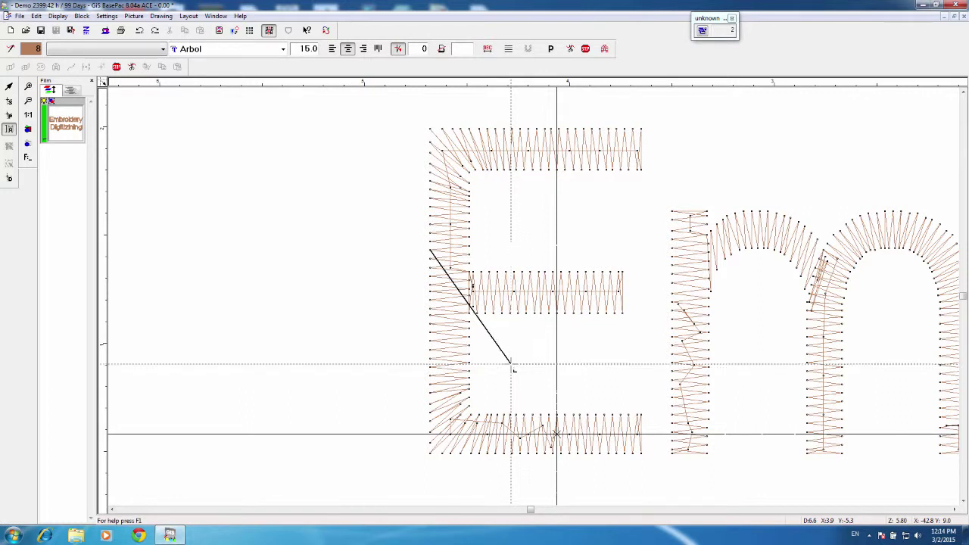
key("Escape")
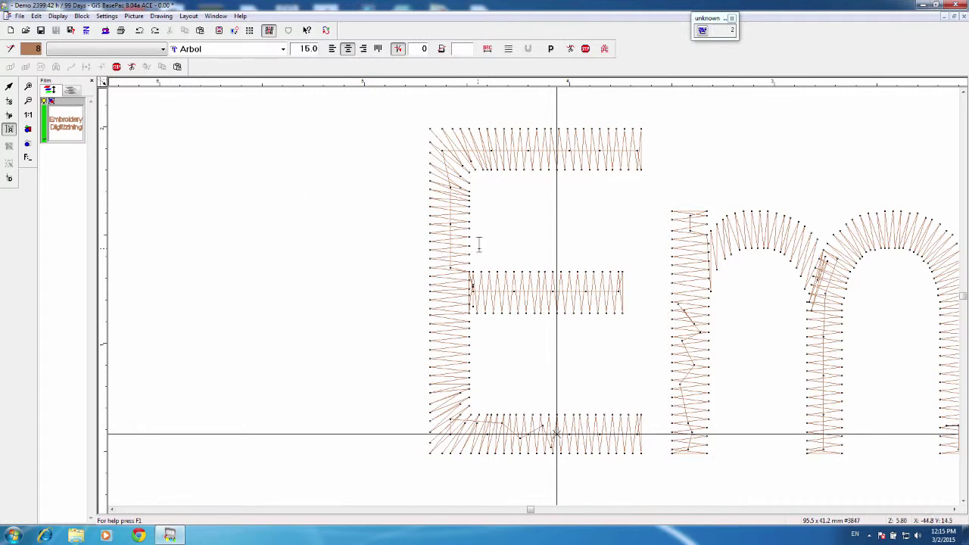
Select both text lines and set their pull compensation to 0.6.
left_click(29, 130)
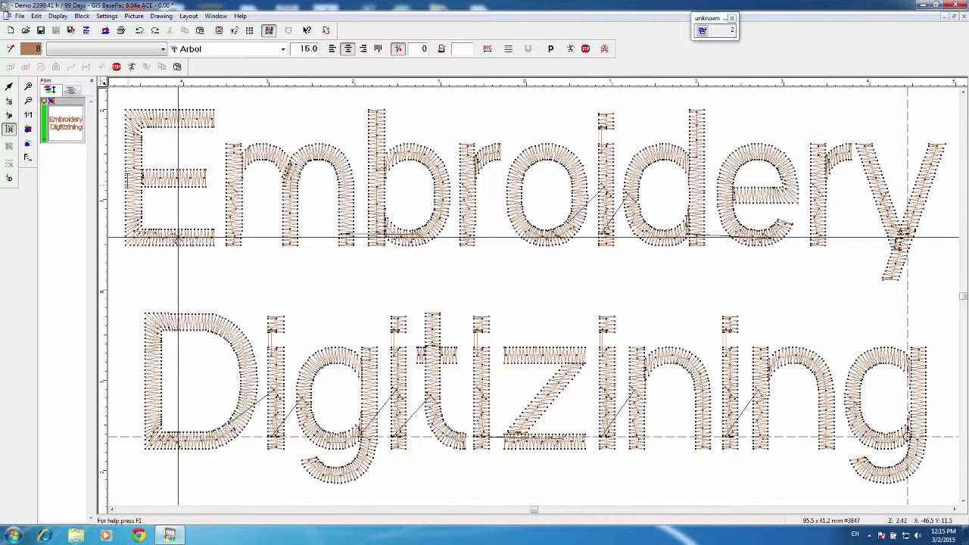
mouse_move(127, 180)
left_mouse_down()
mouse_move(806, 427)
mouse_move(932, 432)
left_mouse_up()
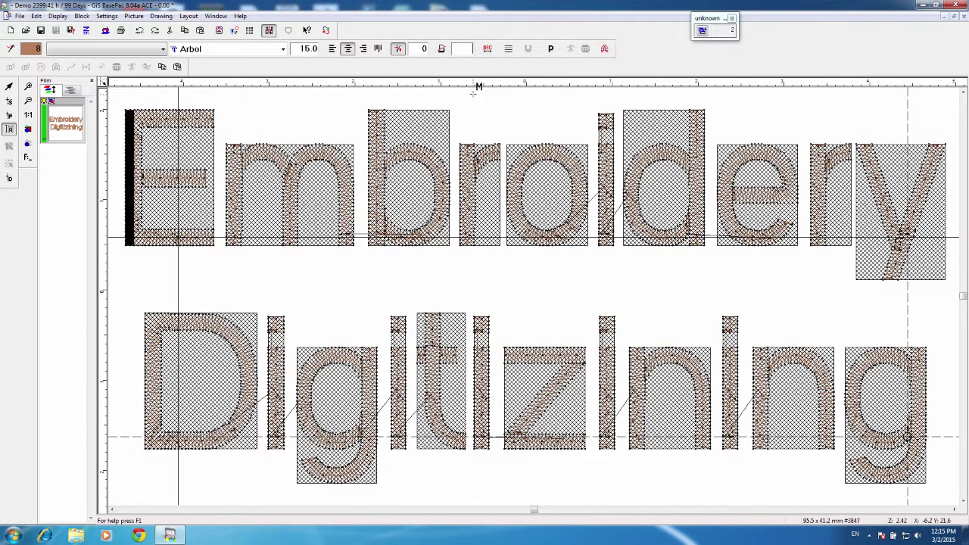
type(".6")
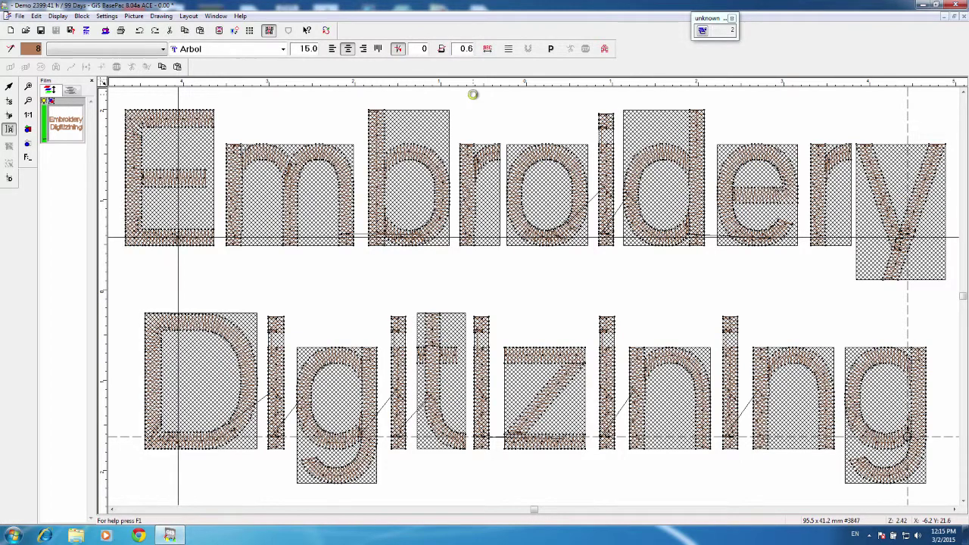
key("Return")
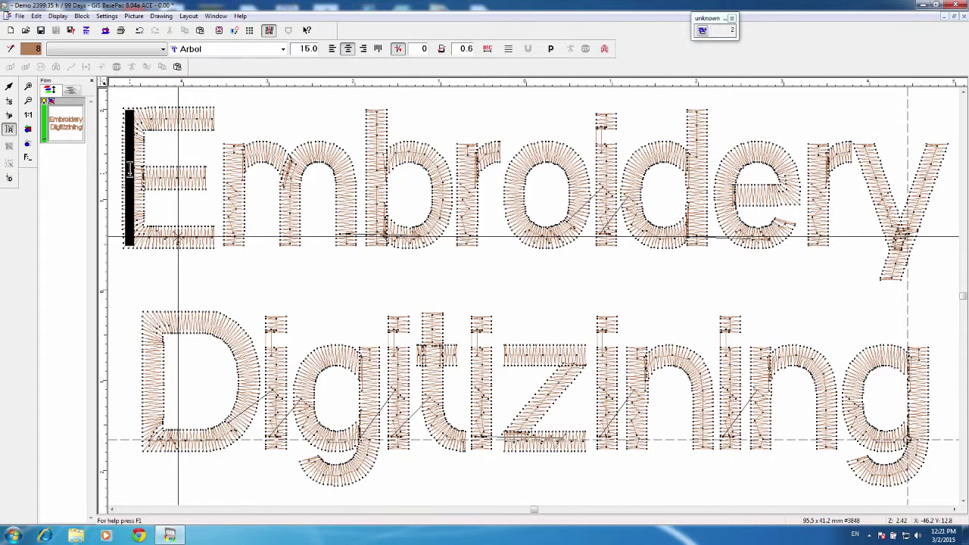
Try maximum text lengths of 75 and 125 on both text lines, and turn the length limit off.
key("ctrl+a")
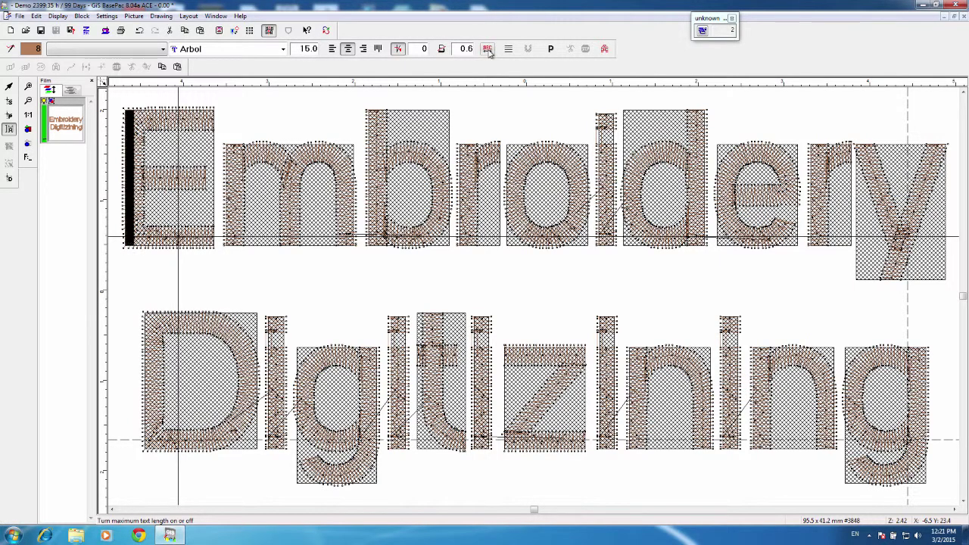
left_click(487, 48)
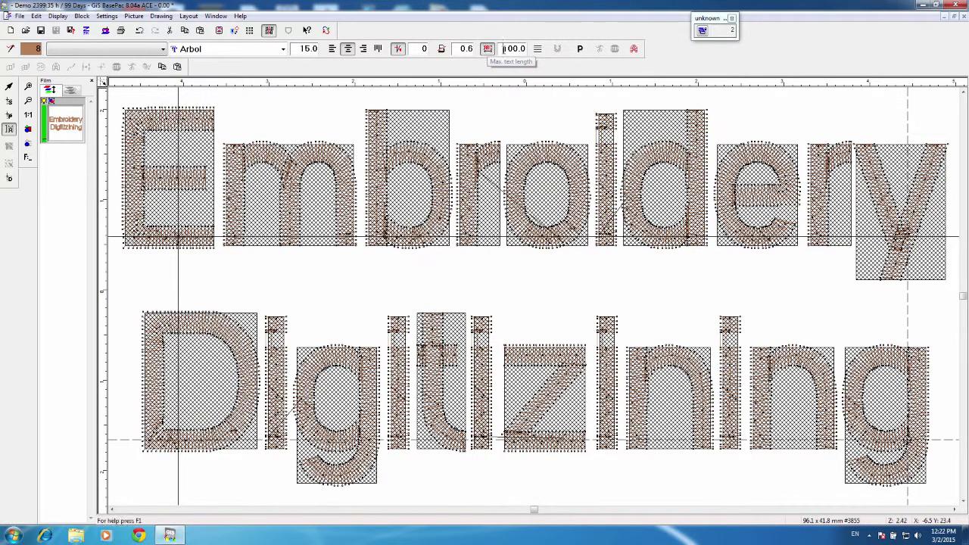
left_click_drag(505, 48, 531, 51)
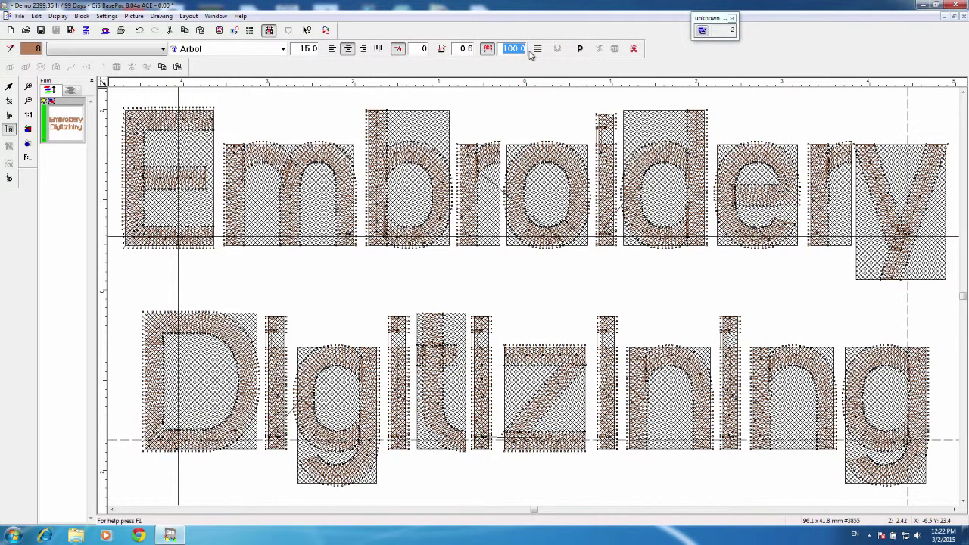
type("75")
key("Return")
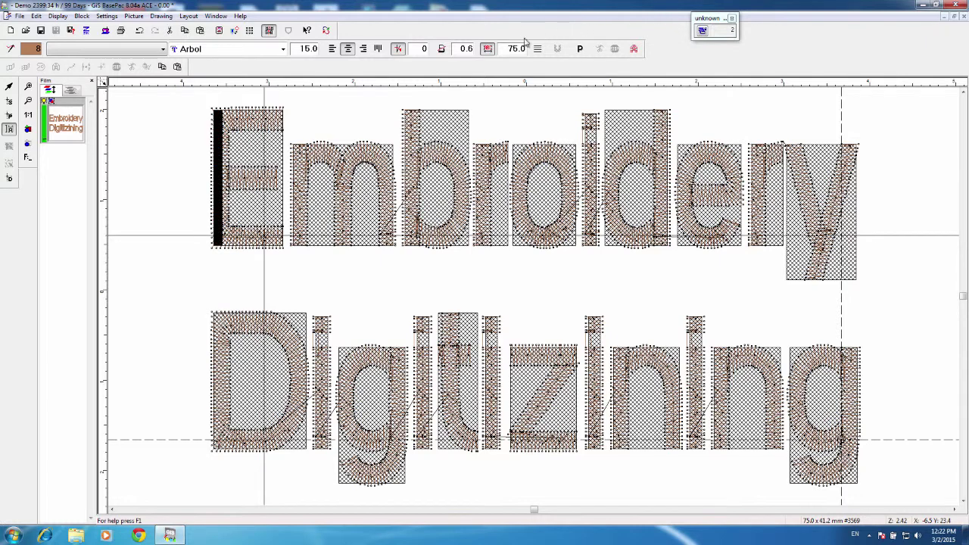
left_click_drag(509, 49, 527, 48)
type("125")
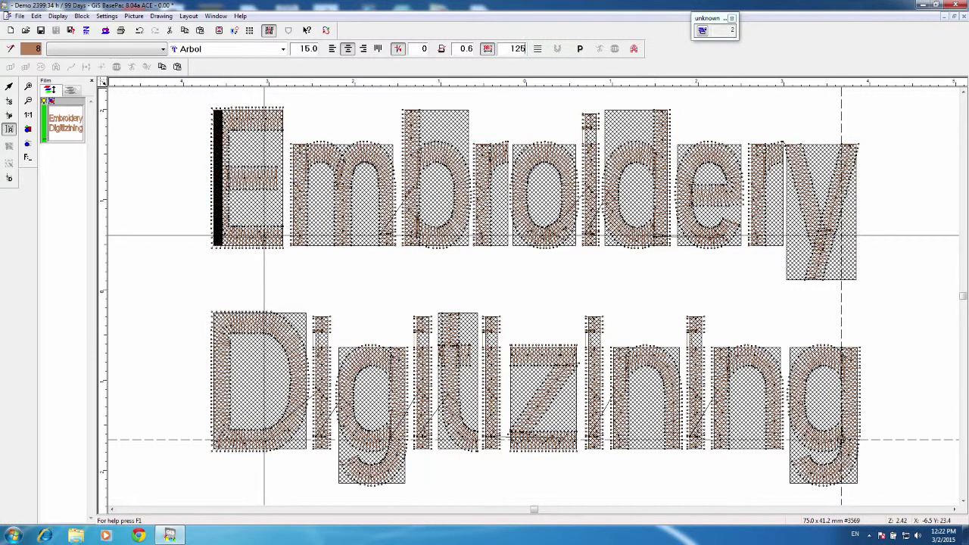
key("Return")
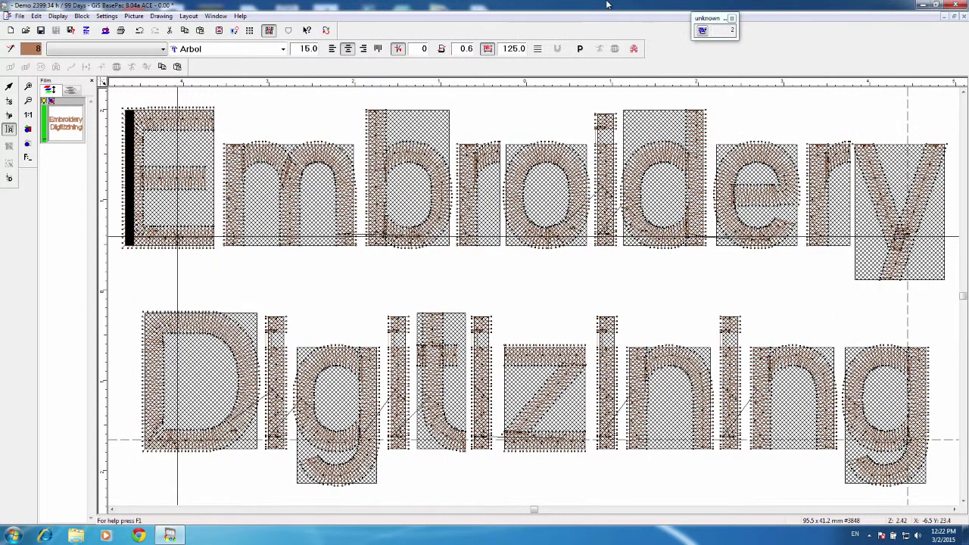
double_click(527, 48)
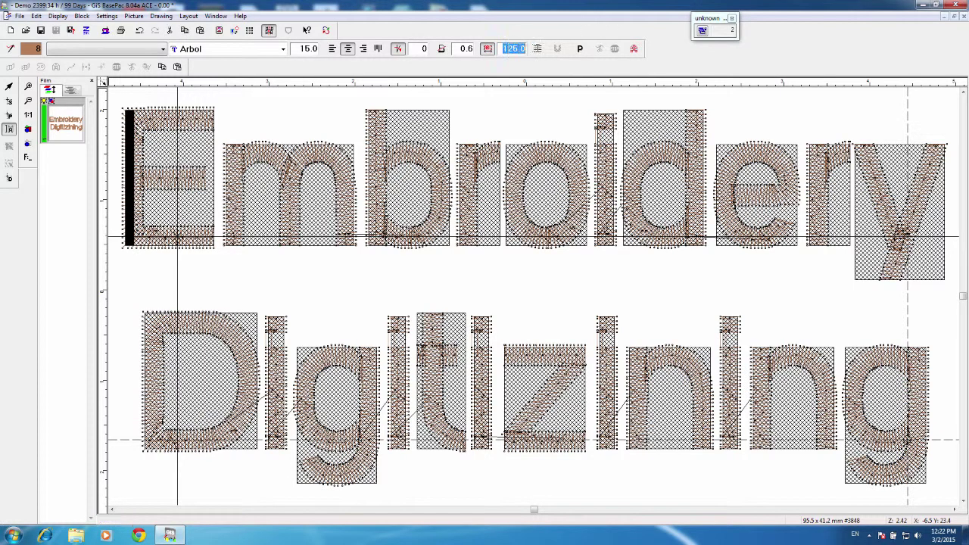
left_click(488, 50)
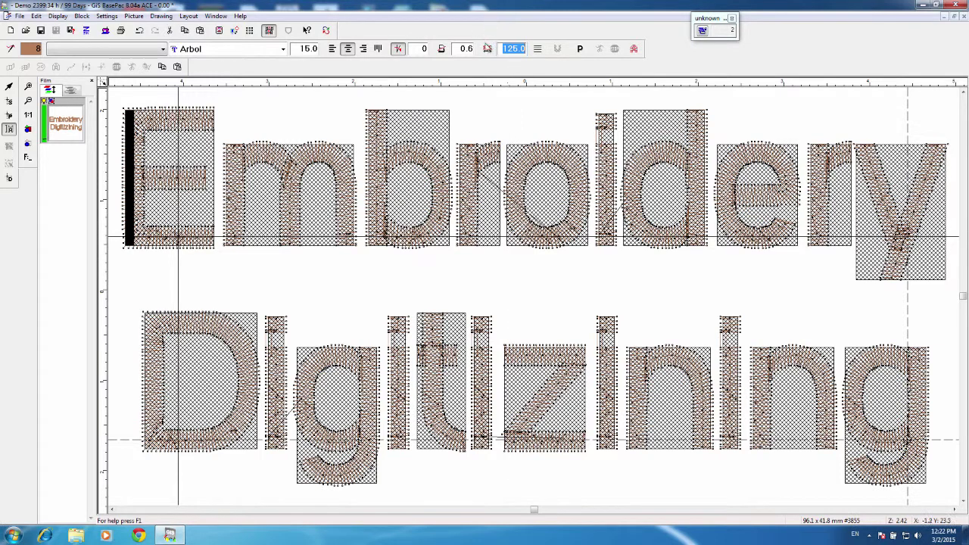
Try centerline, border and zigzag underlays on both text lines.
left_click(537, 49)
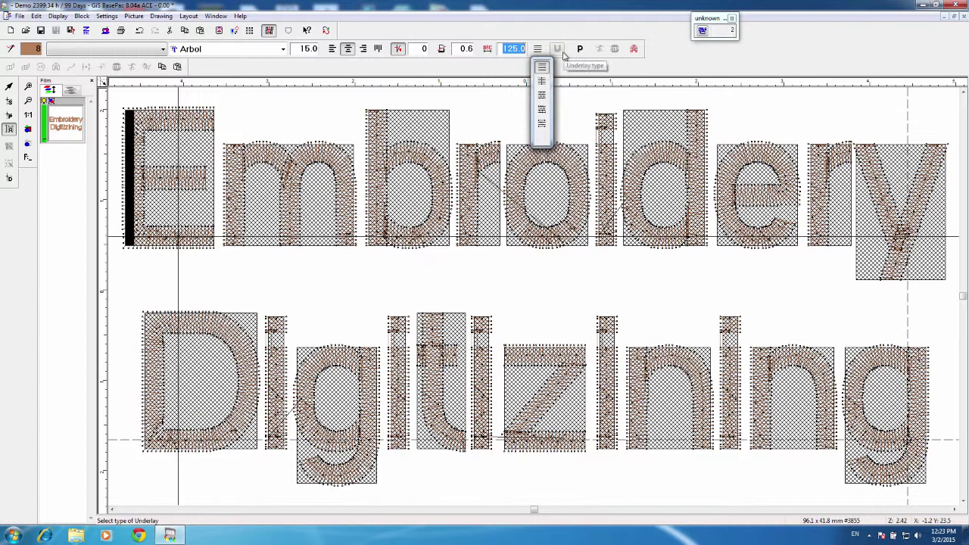
left_click(561, 49)
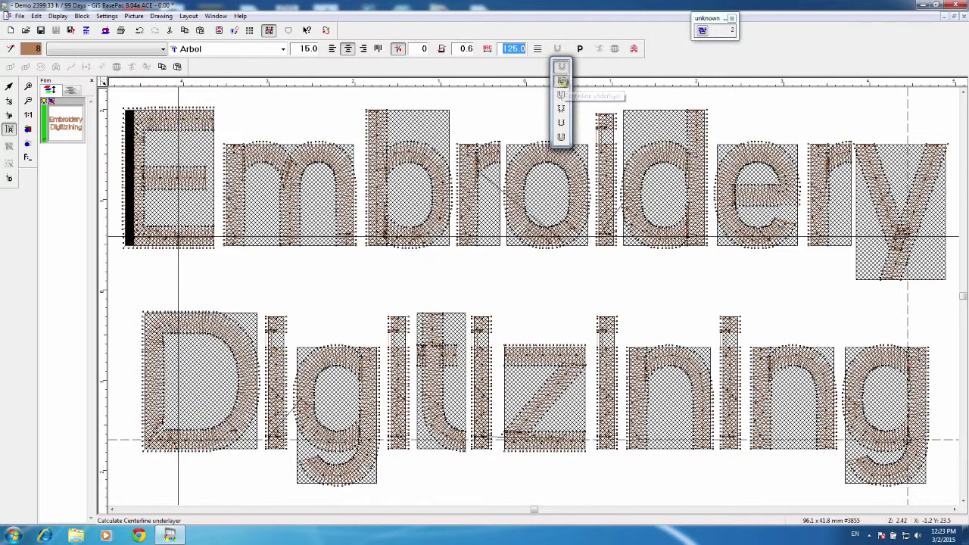
left_click(562, 82)
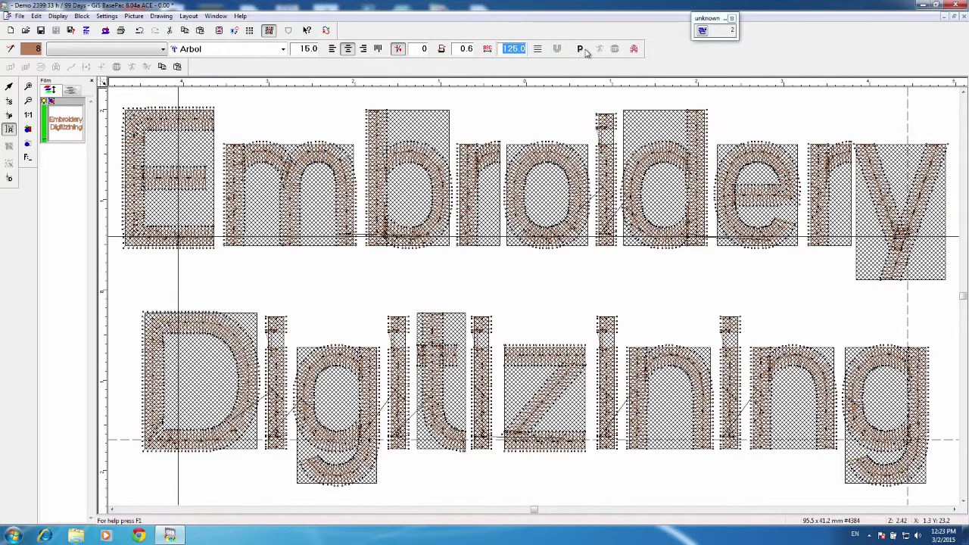
left_click(558, 48)
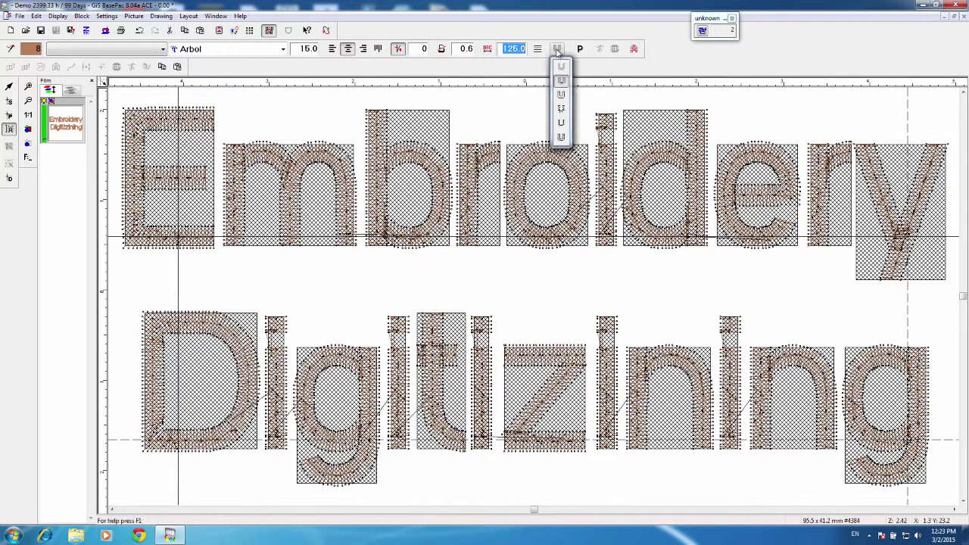
left_click(561, 96)
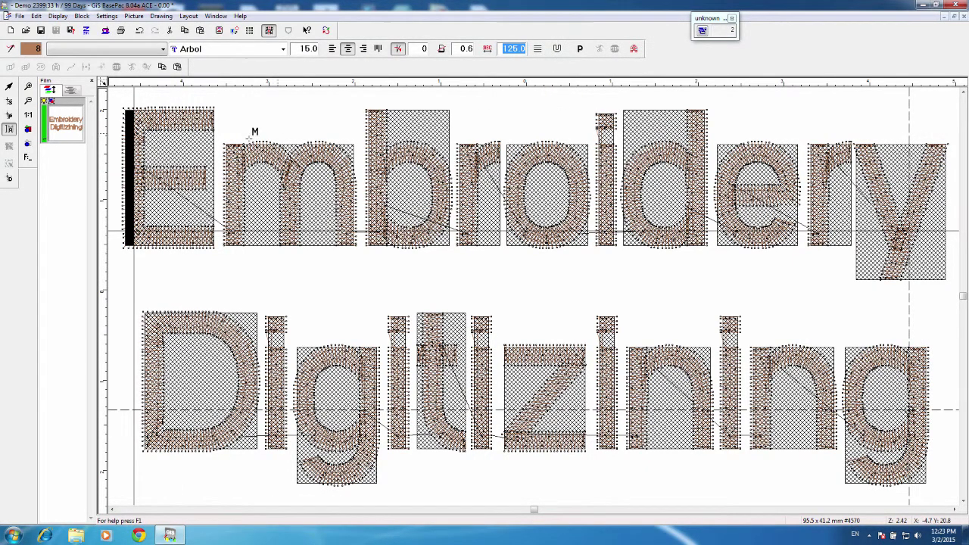
left_click(557, 49)
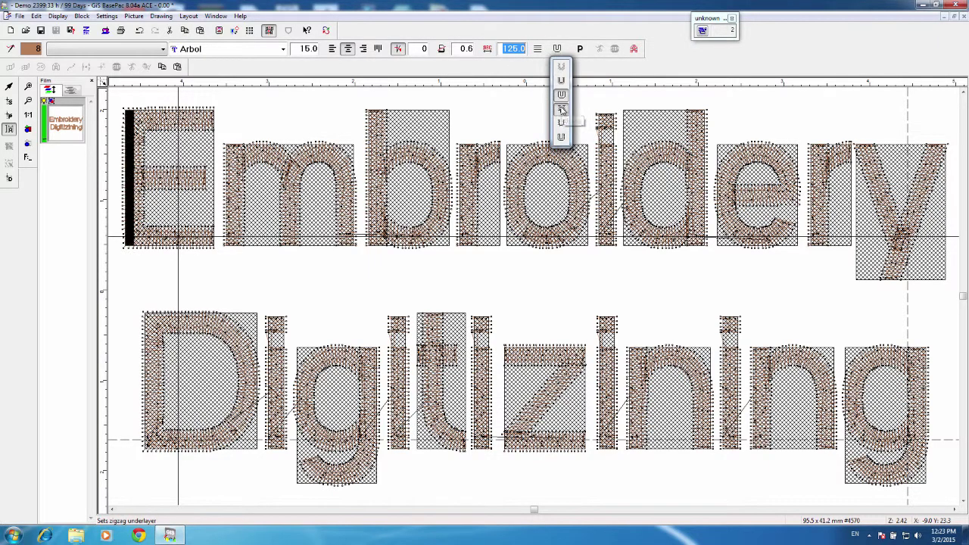
left_click(561, 108)
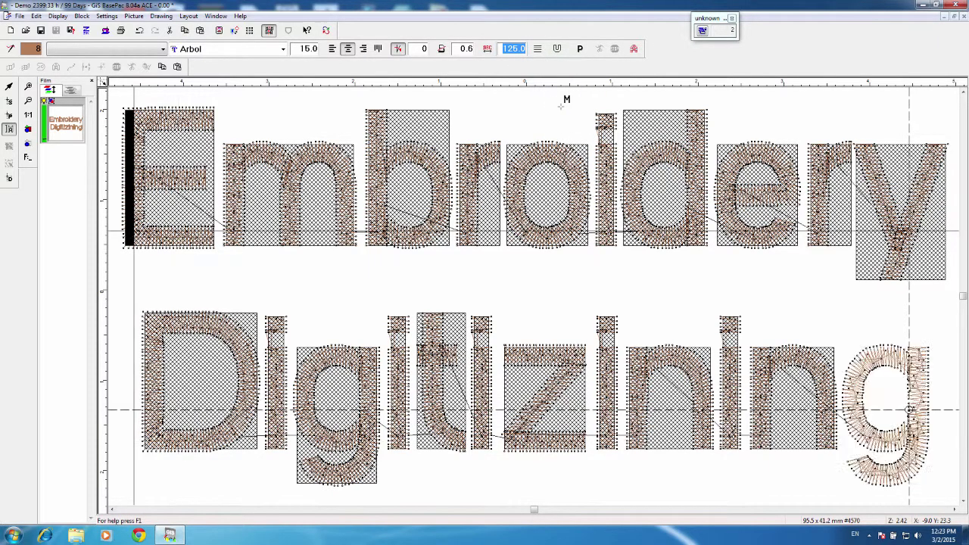
Try the combined center + zigzag and border + zigzag underlays on the text, and restore no underlayers.
left_click(557, 49)
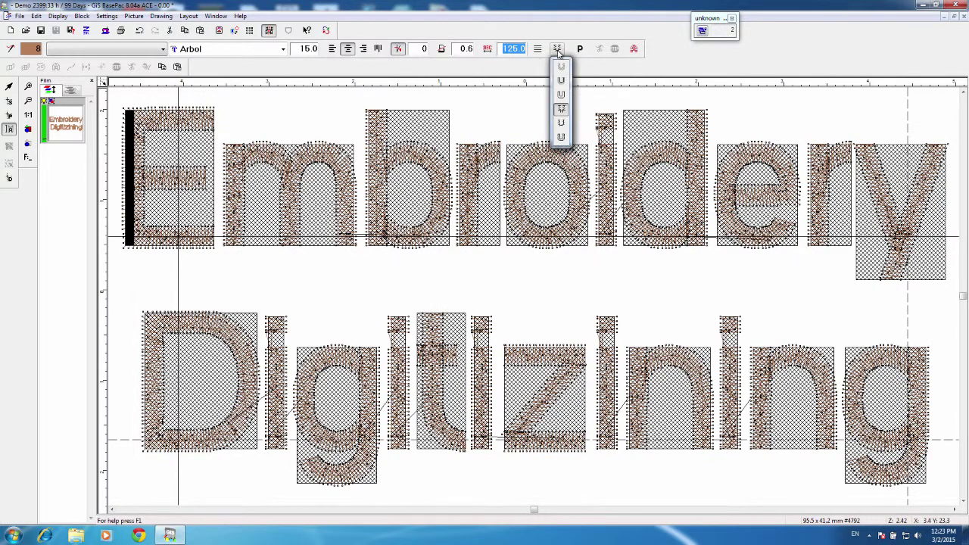
left_click(564, 125)
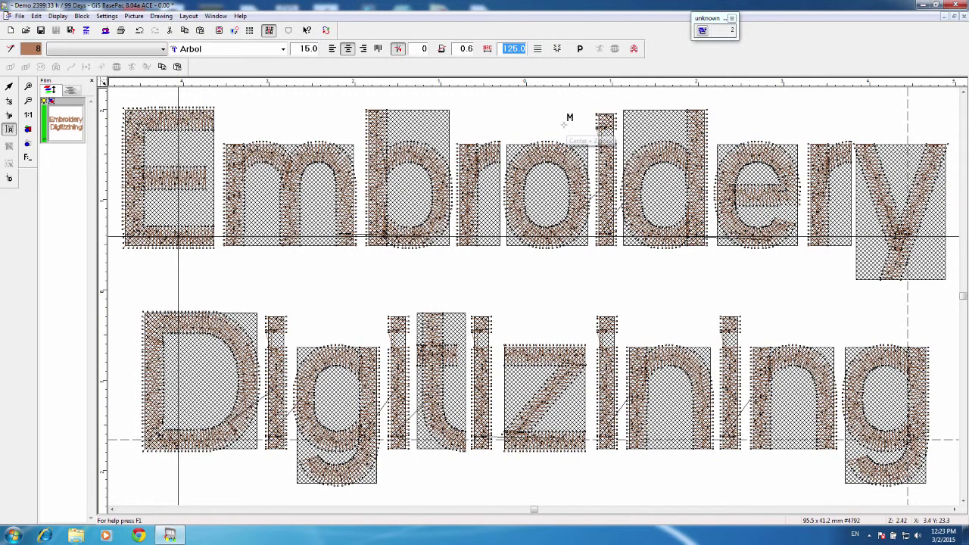
left_click(557, 48)
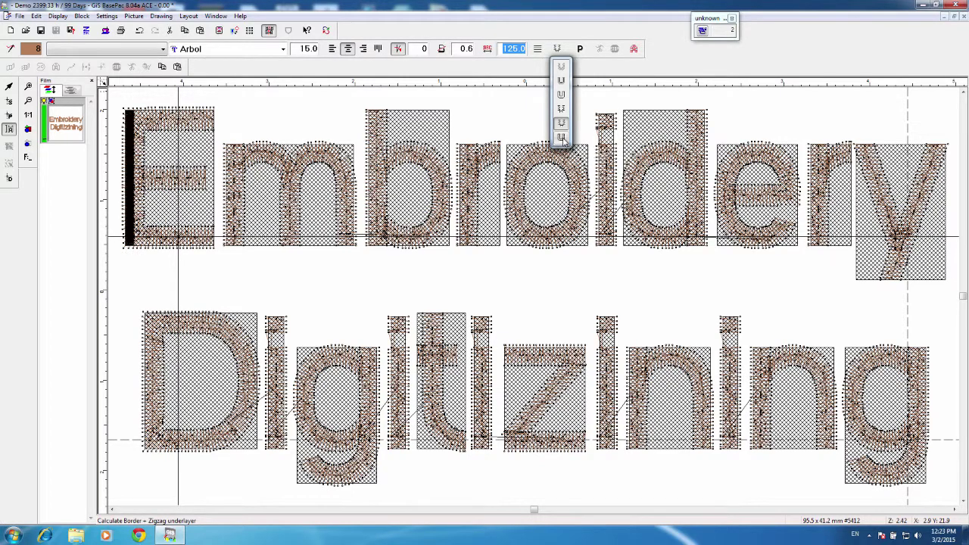
left_click(561, 137)
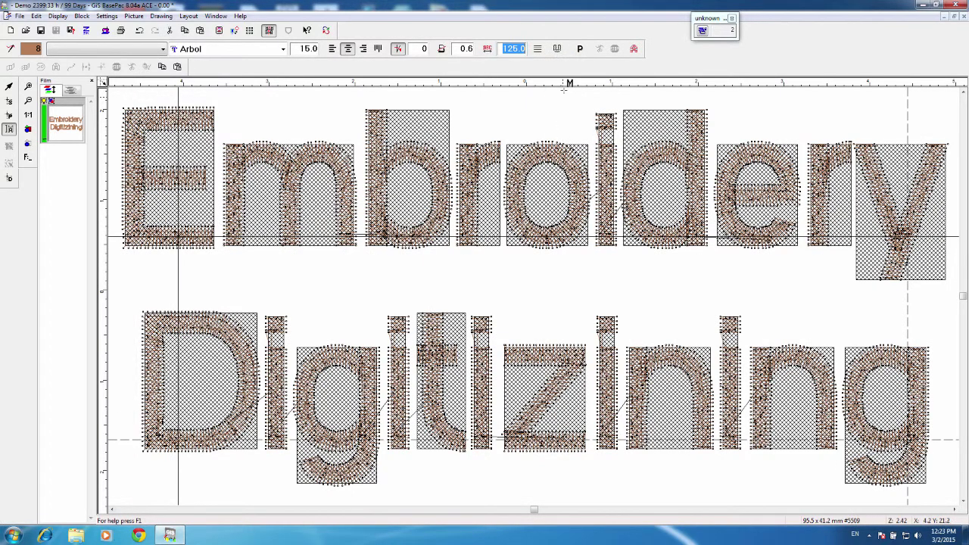
left_click(557, 48)
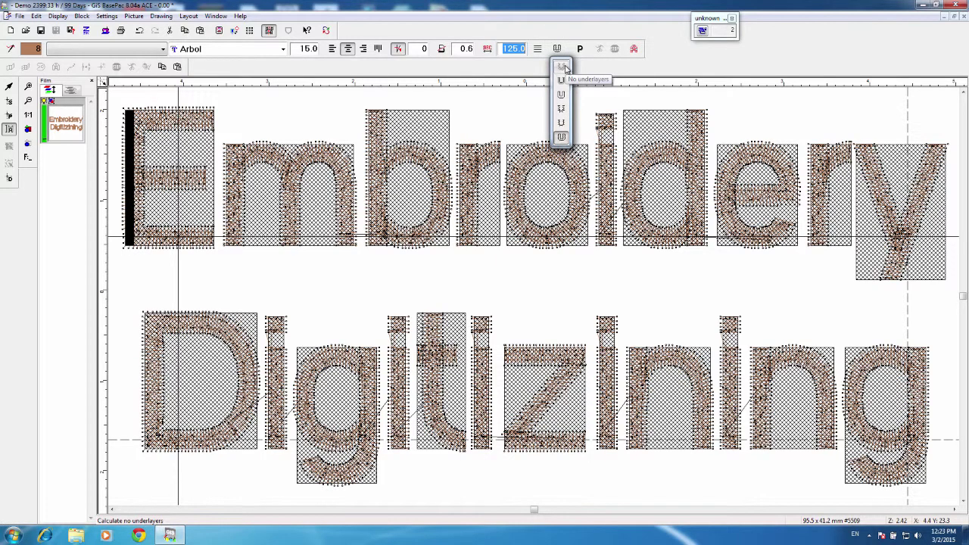
left_click(565, 68)
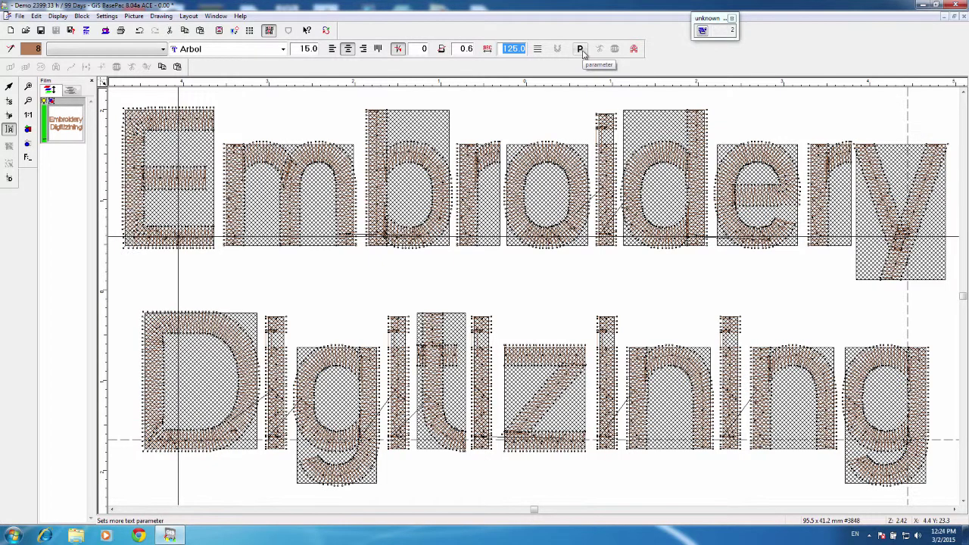
Try a text width of 125% on both text lines, and reset the width to 100%.
left_click(581, 49)
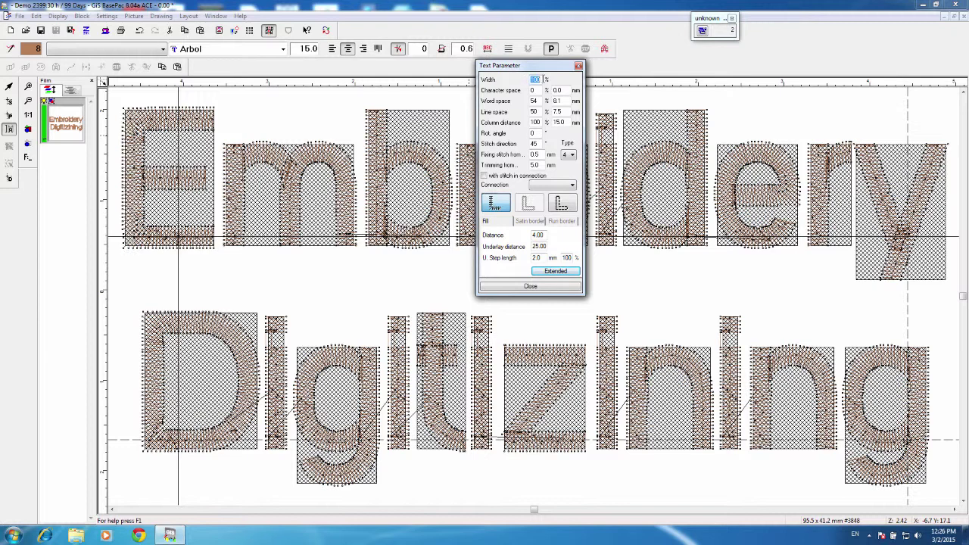
type("125")
left_click(533, 286)
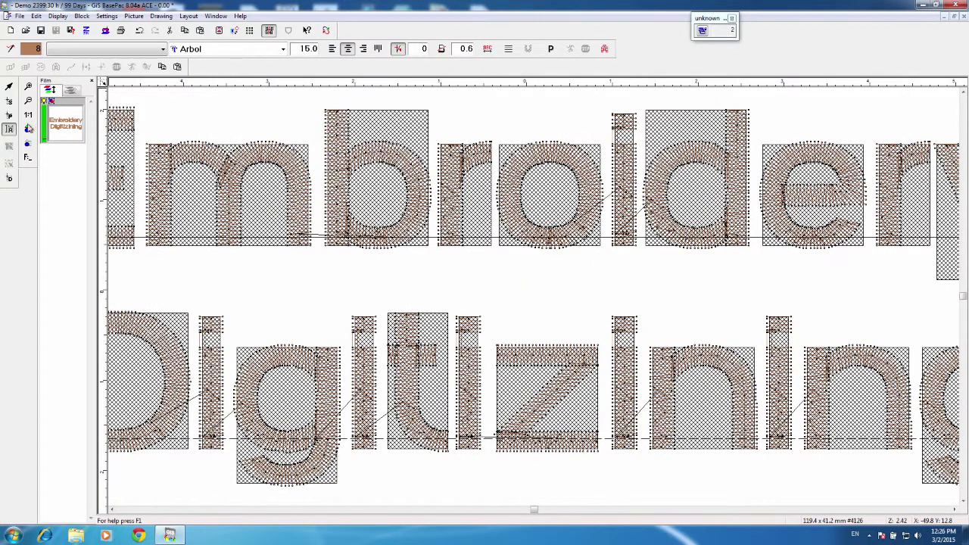
left_click(29, 130)
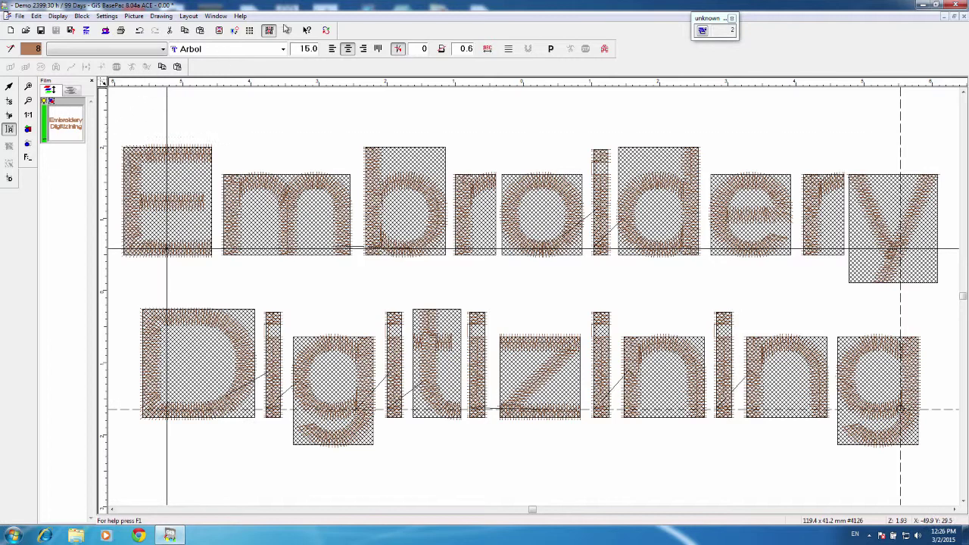
left_click(551, 49)
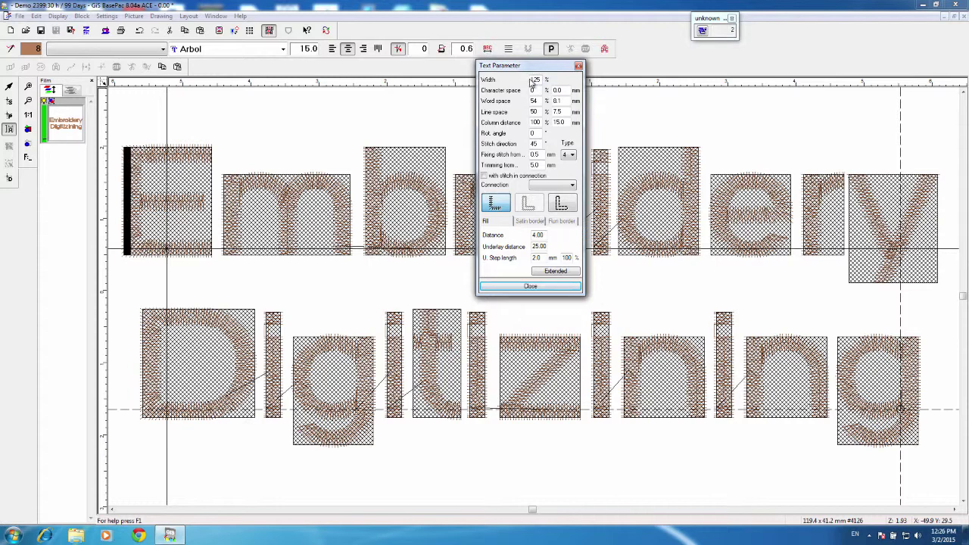
left_click_drag(531, 79, 550, 80)
type("1")
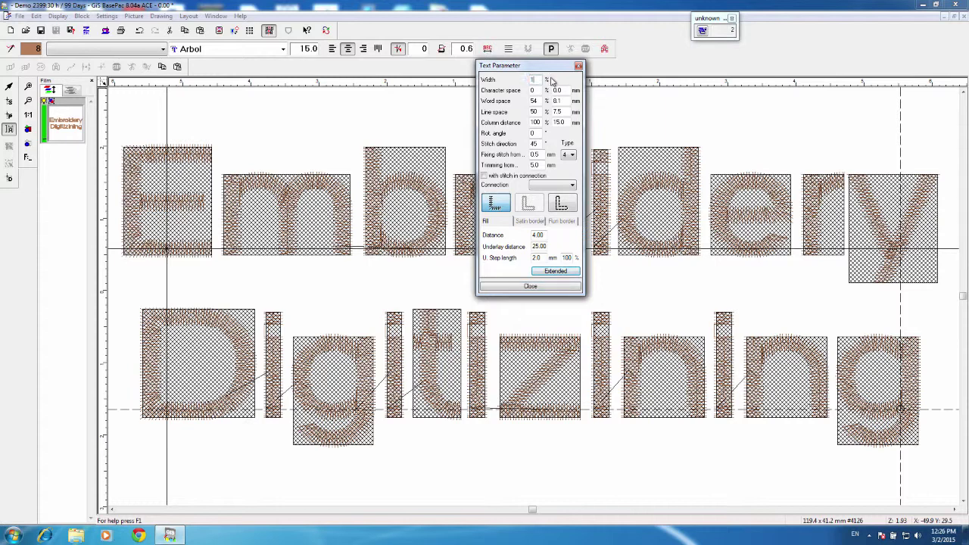
type("00")
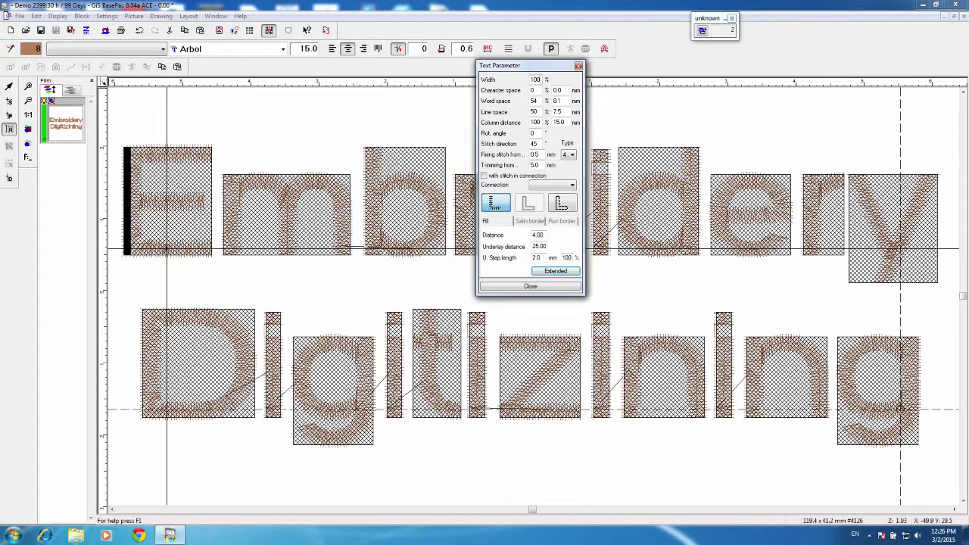
key("Return")
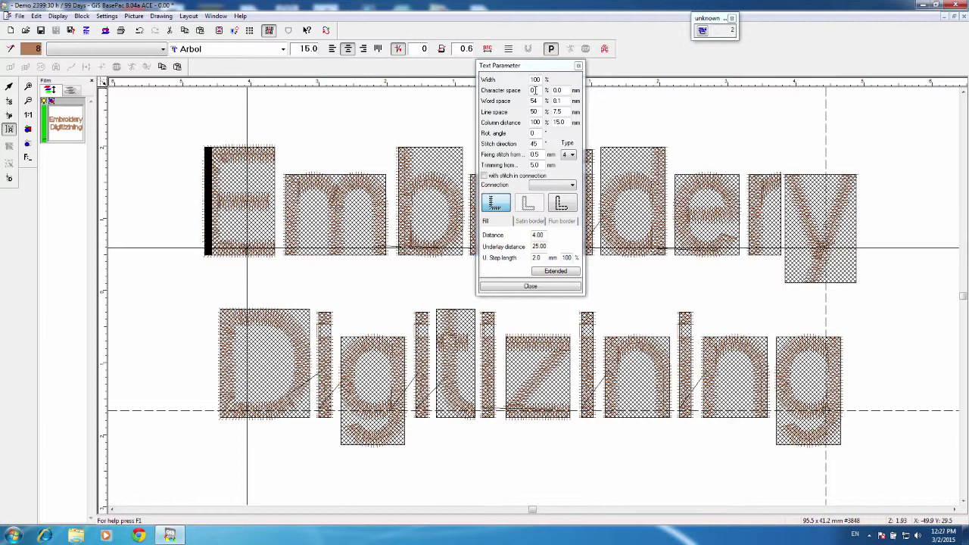
Try a character spacing of 50% on both text lines, and reset the spacing to 0%.
left_click_drag(534, 90, 518, 90)
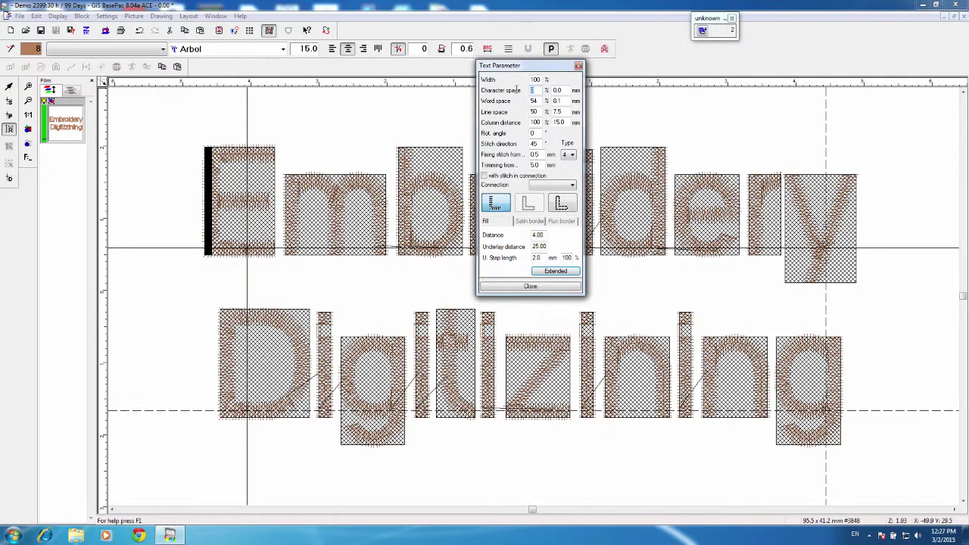
type("5")
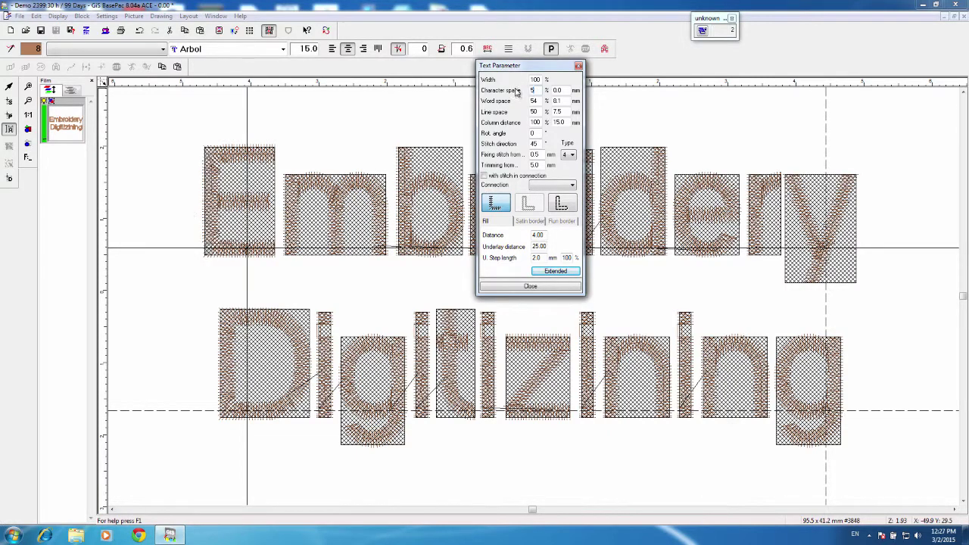
type("0")
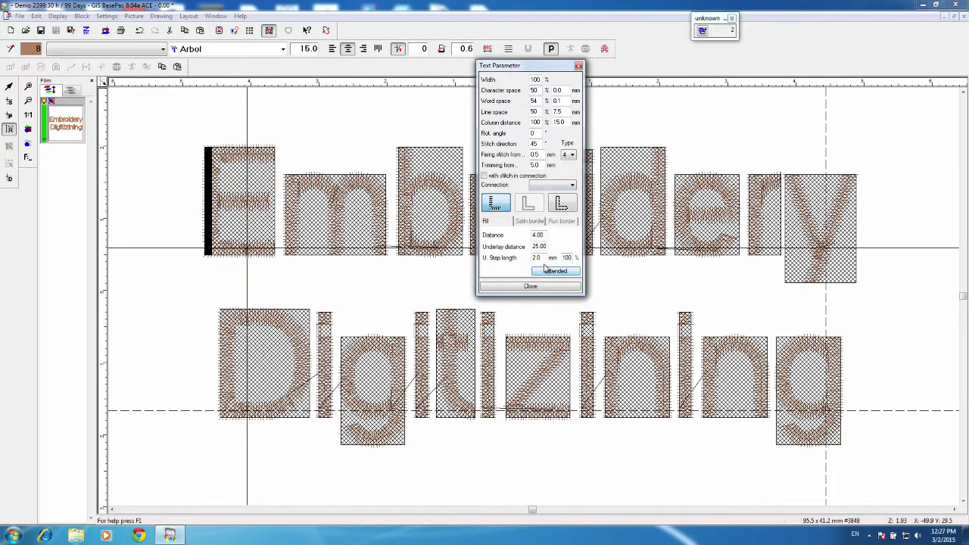
key("Return")
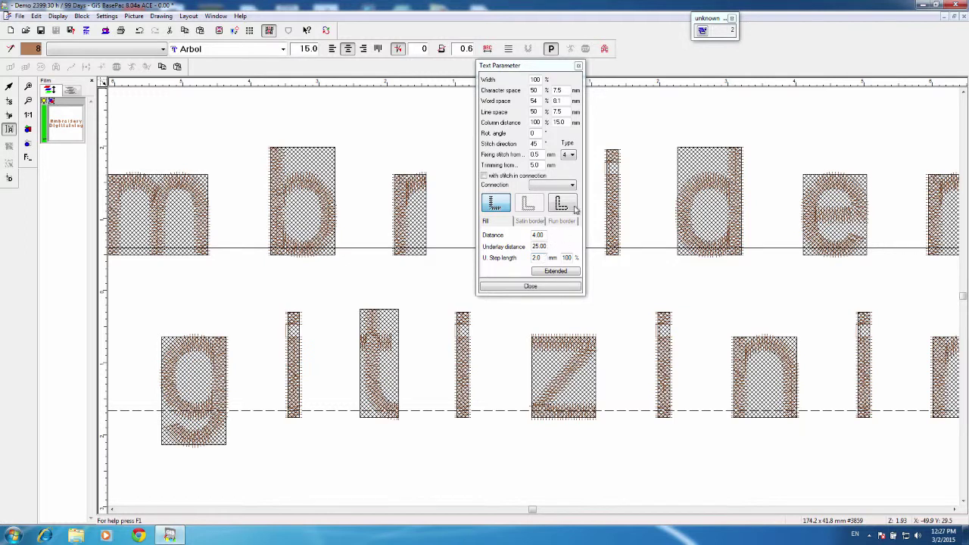
double_click(534, 90)
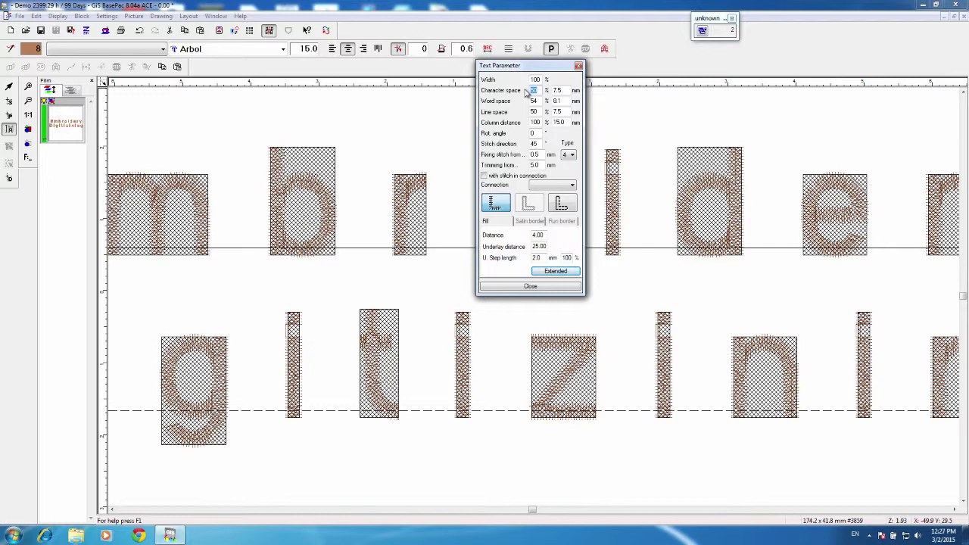
type("0")
key("Return")
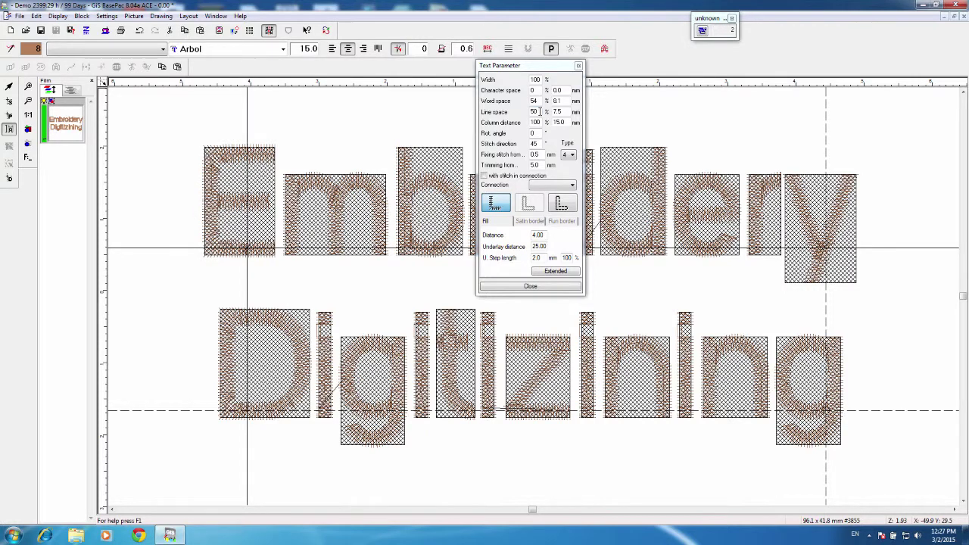
Set the line spacing between the two text lines to 25%.
double_click(536, 111)
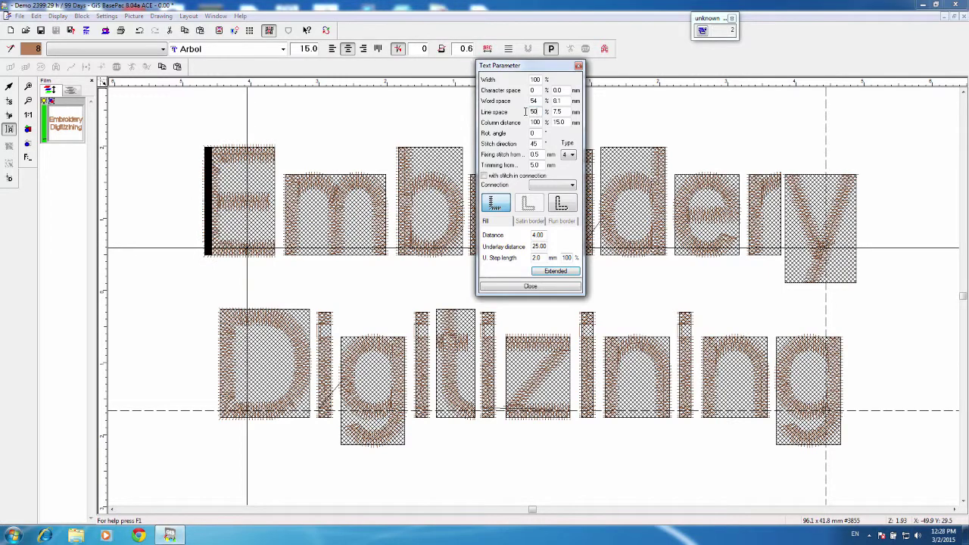
type("25")
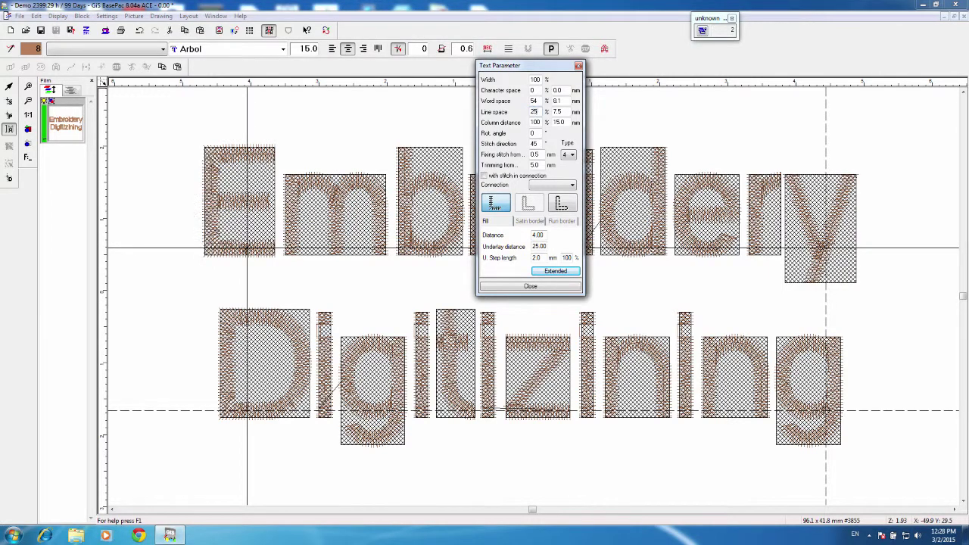
key("Return")
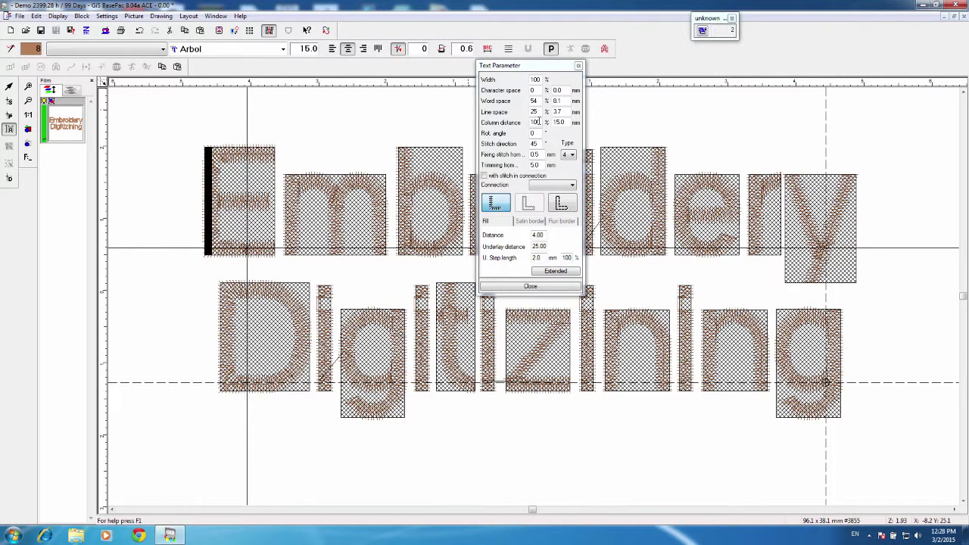
Try a rotation angle of 45° on the letters of both lines, and reset the angle to 0°.
left_click(534, 133)
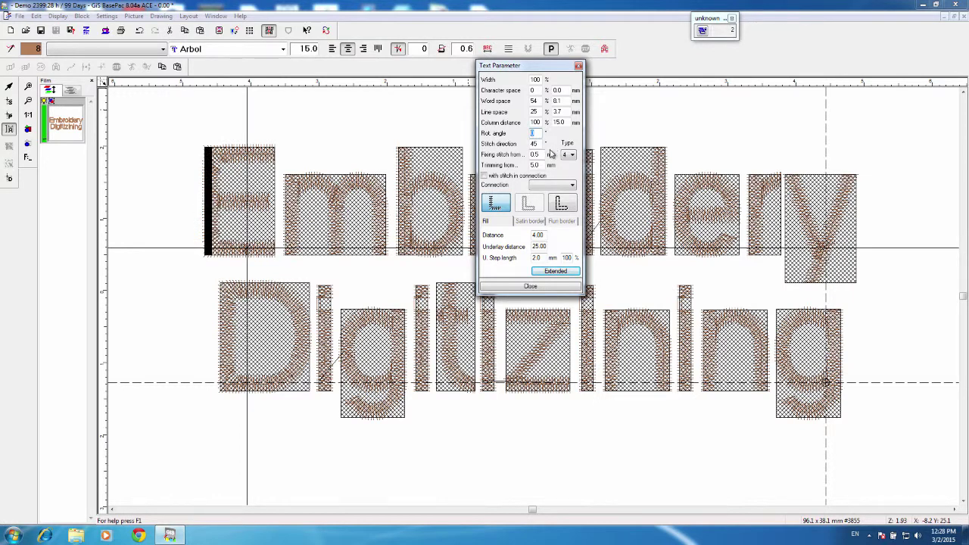
type("45")
key("Return")
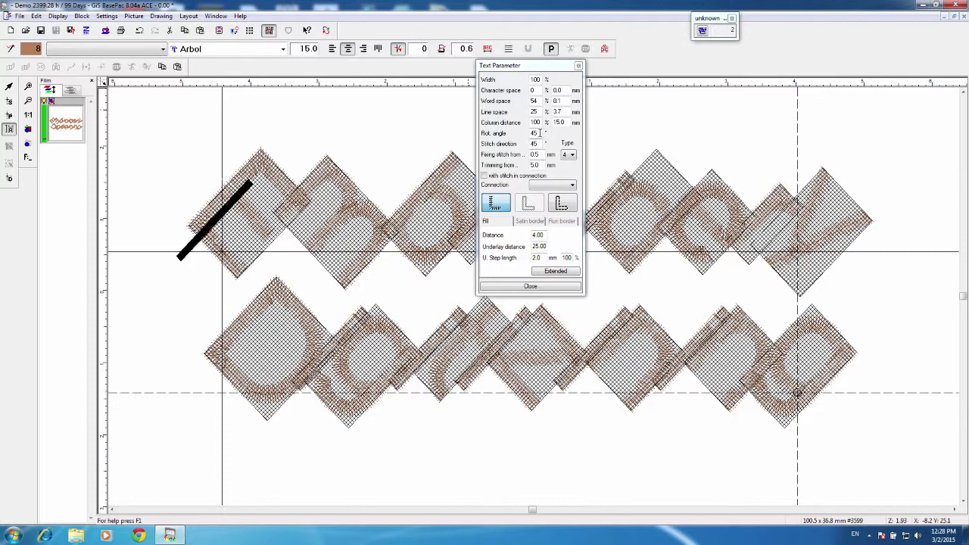
left_click_drag(540, 133, 513, 130)
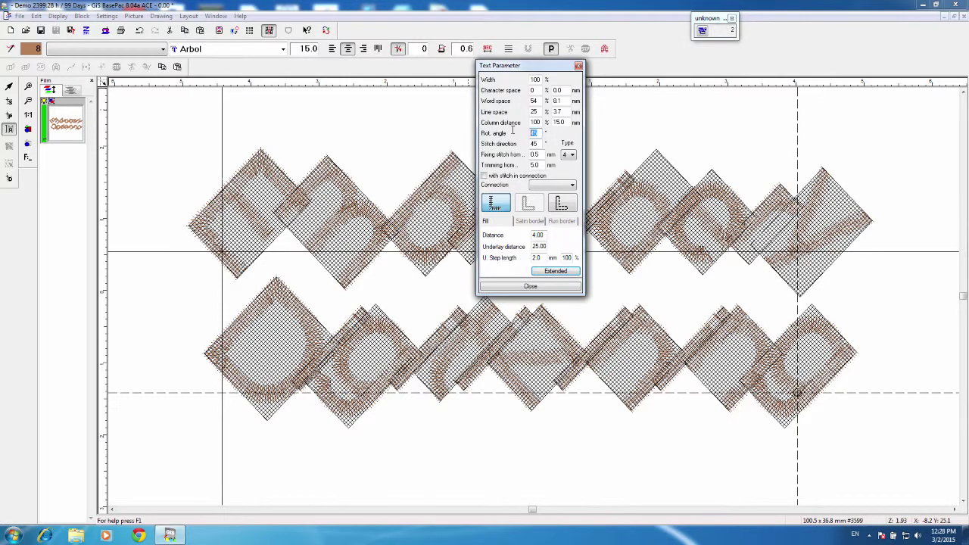
type("0")
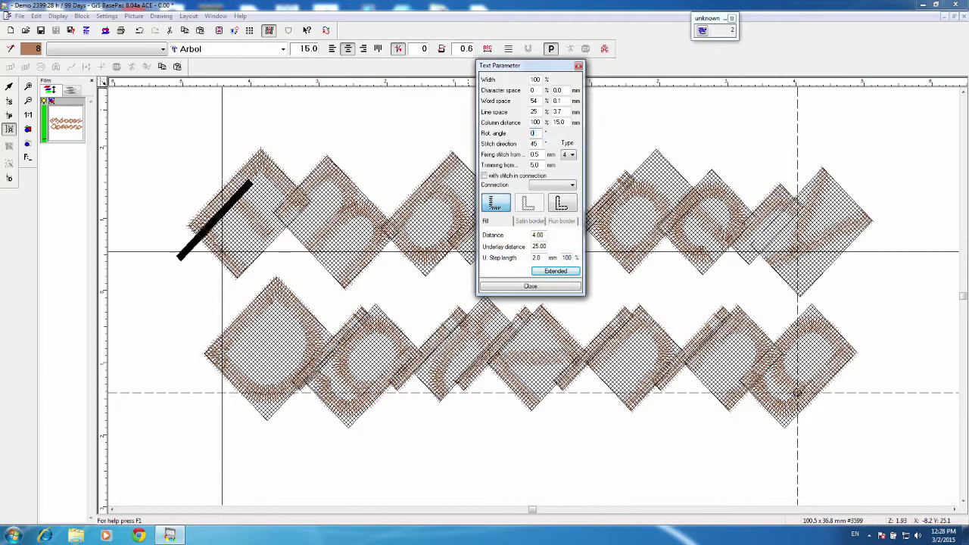
key("Return")
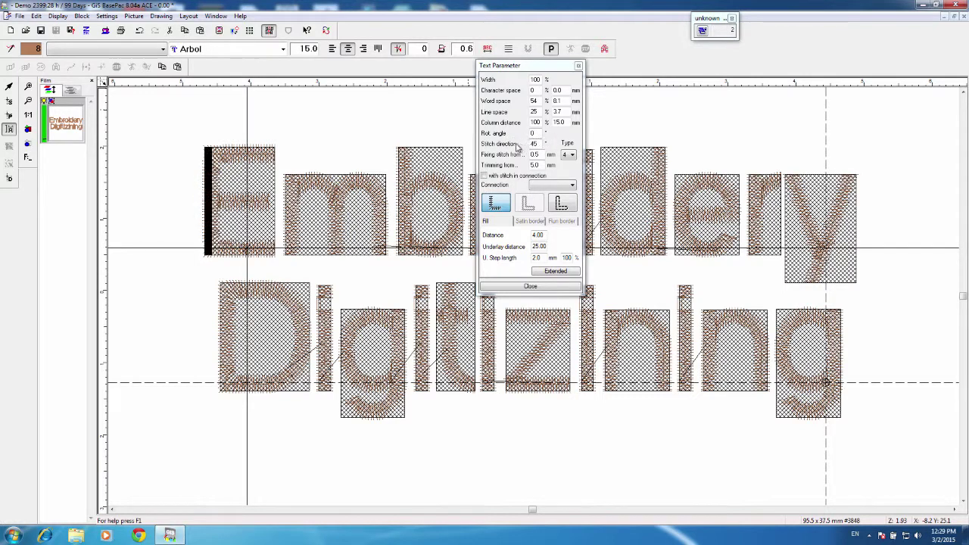
Choose fixing stitch type 4 for the text and open the trimming distance for editing.
left_click(572, 155)
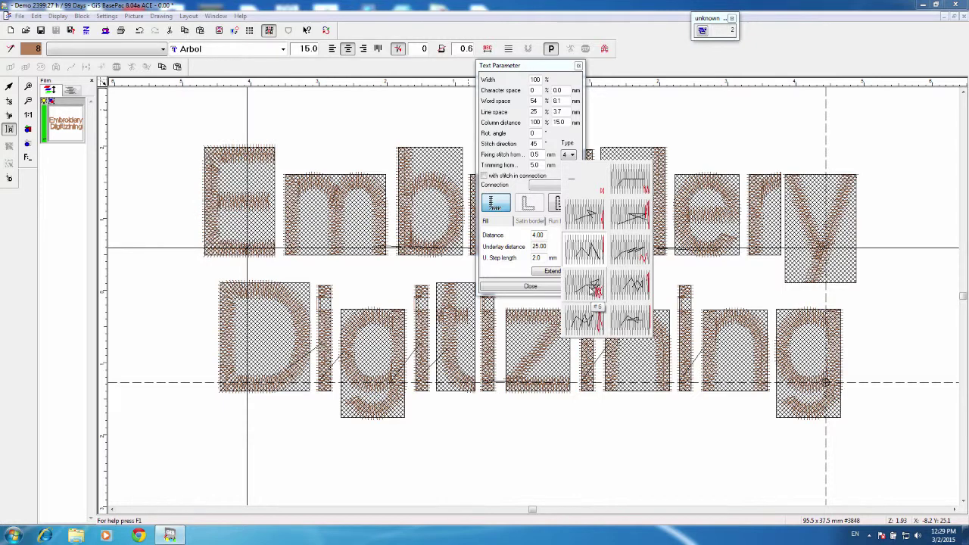
left_click(596, 252)
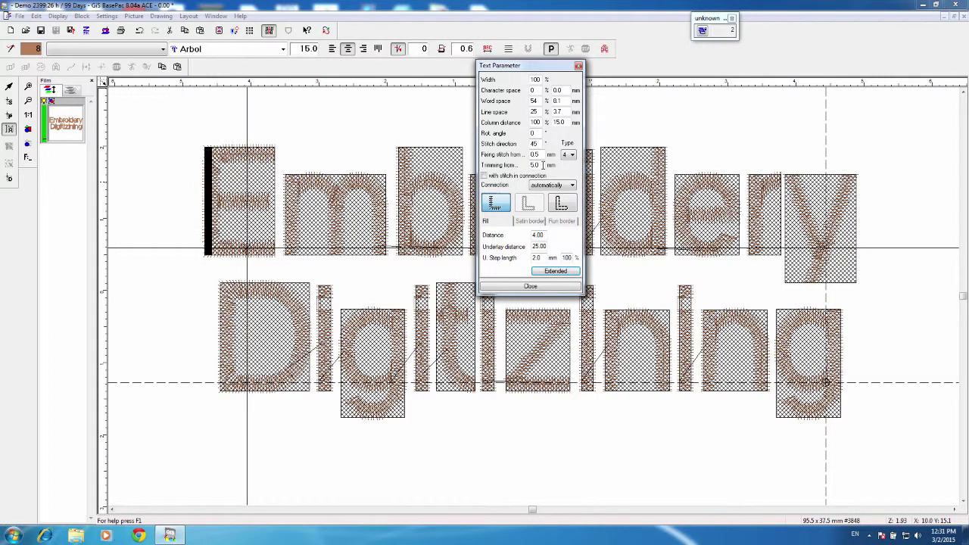
double_click(542, 165)
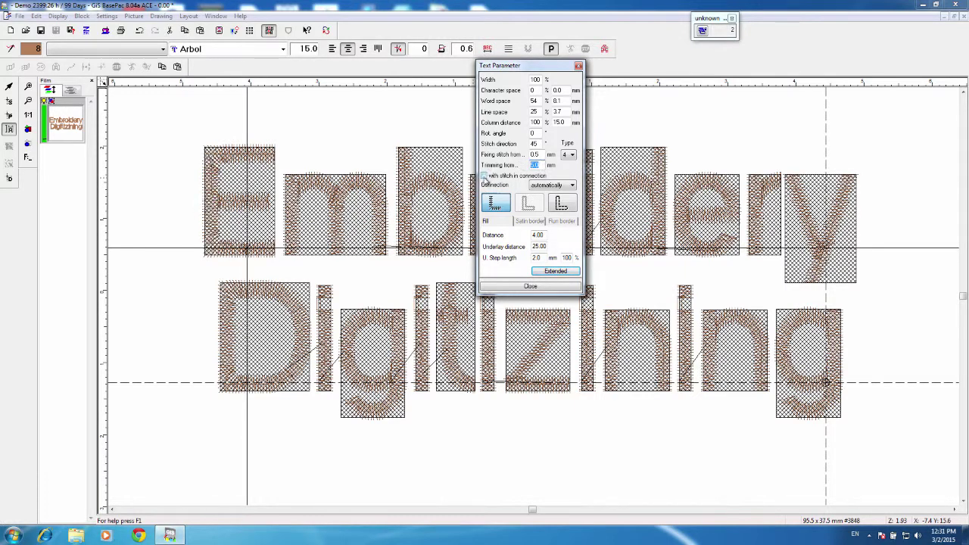
Try the Base line connection with stitches in the connection, and leave the connection at original with the stitch option off.
left_click(483, 175)
left_click(552, 186)
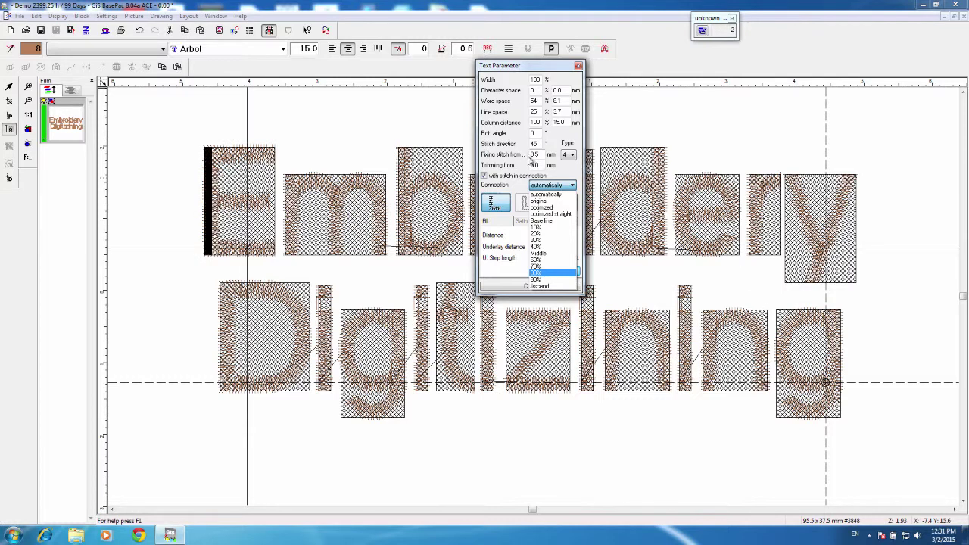
left_click(541, 221)
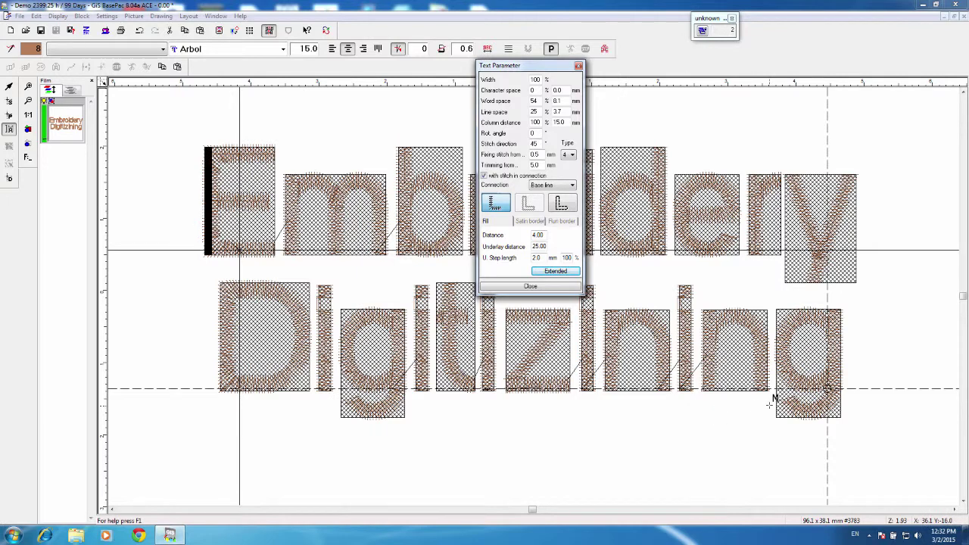
left_click(571, 186)
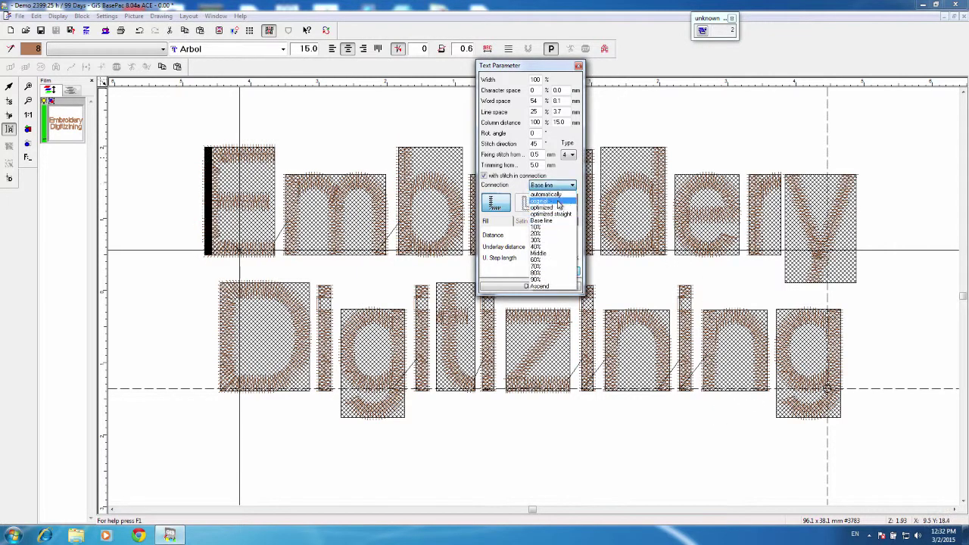
left_click(558, 202)
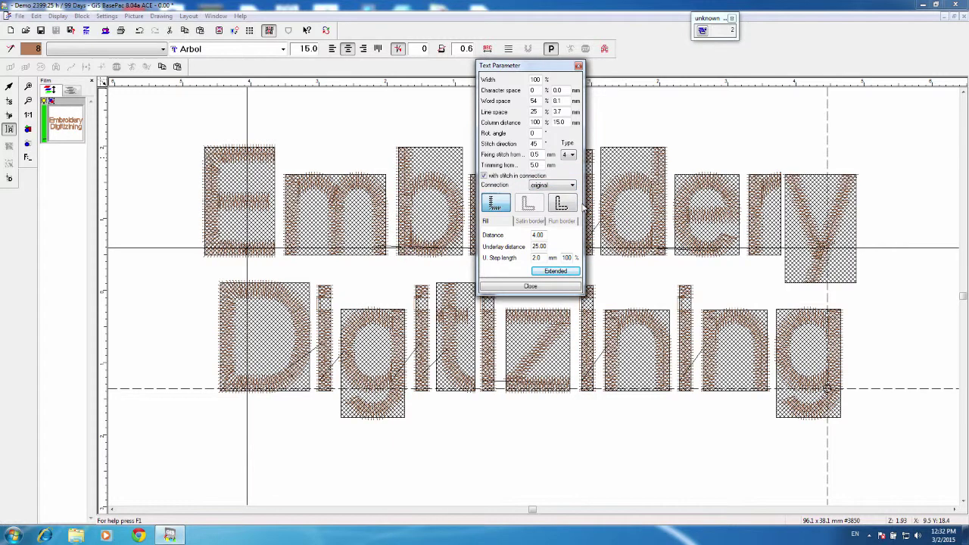
left_click(485, 176)
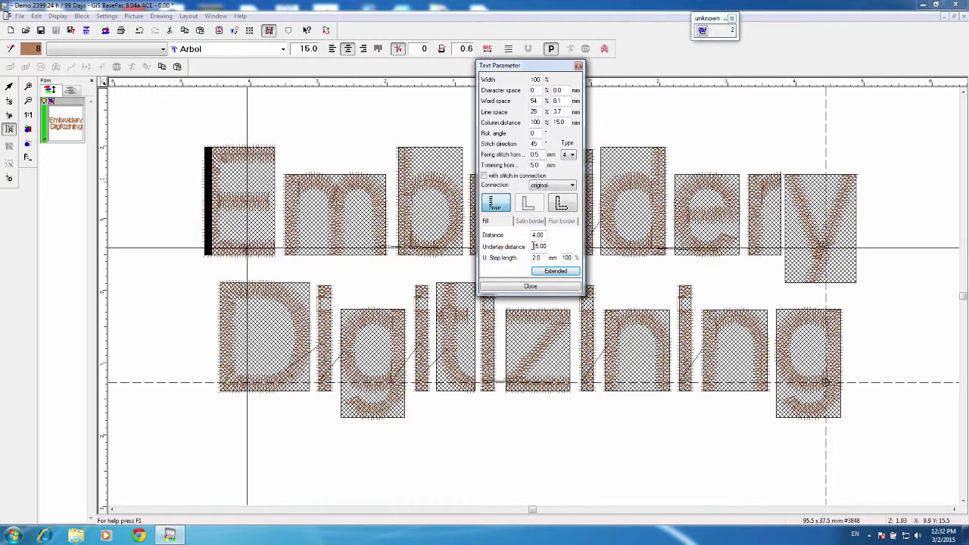
Select the fill's underlay distance and examine the extended stitch type parameters, closing them without changes.
left_click_drag(533, 246, 548, 248)
left_click(545, 246)
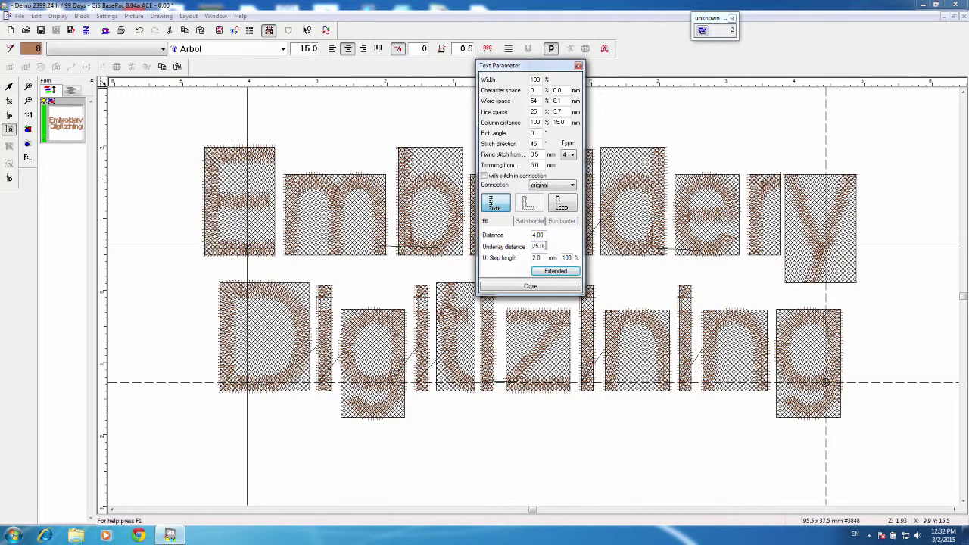
key("BackSpace")
left_click(554, 271)
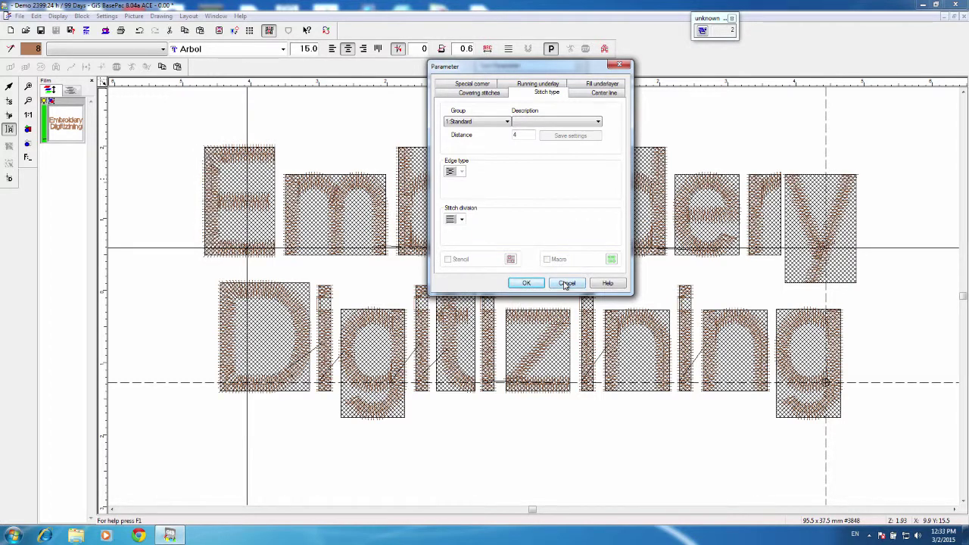
left_click(566, 283)
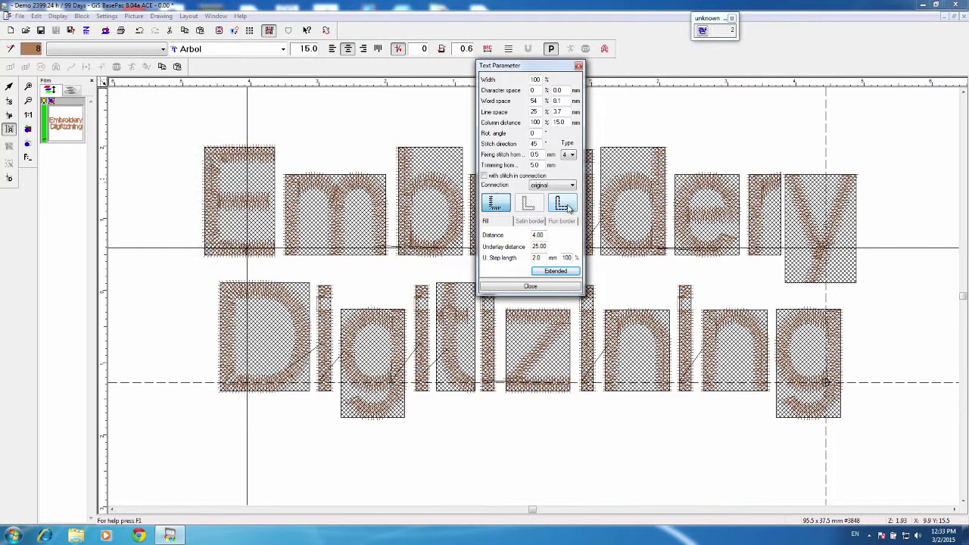
Add a run border to the lettering with needle 1 and a stitch length of 2 mm, and close the text parameters.
left_click(561, 206)
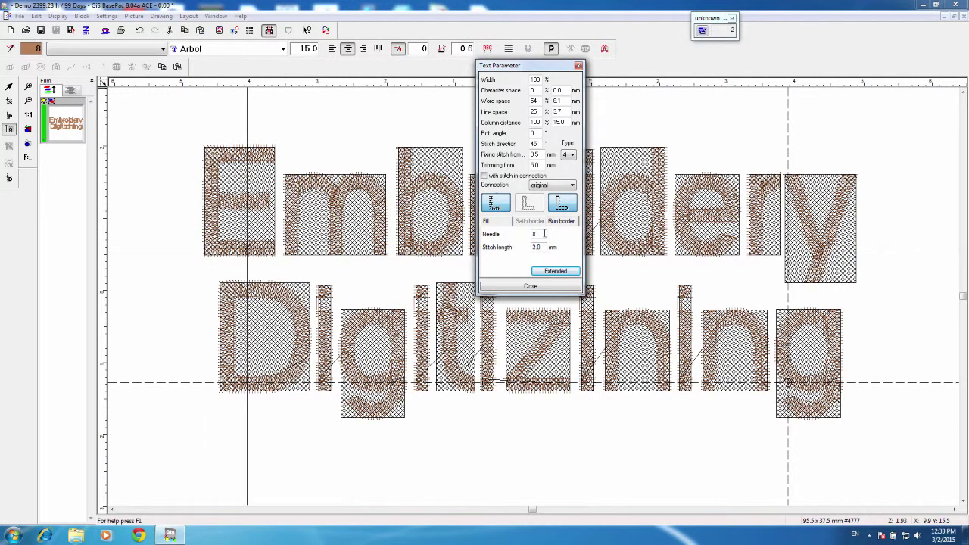
double_click(539, 234)
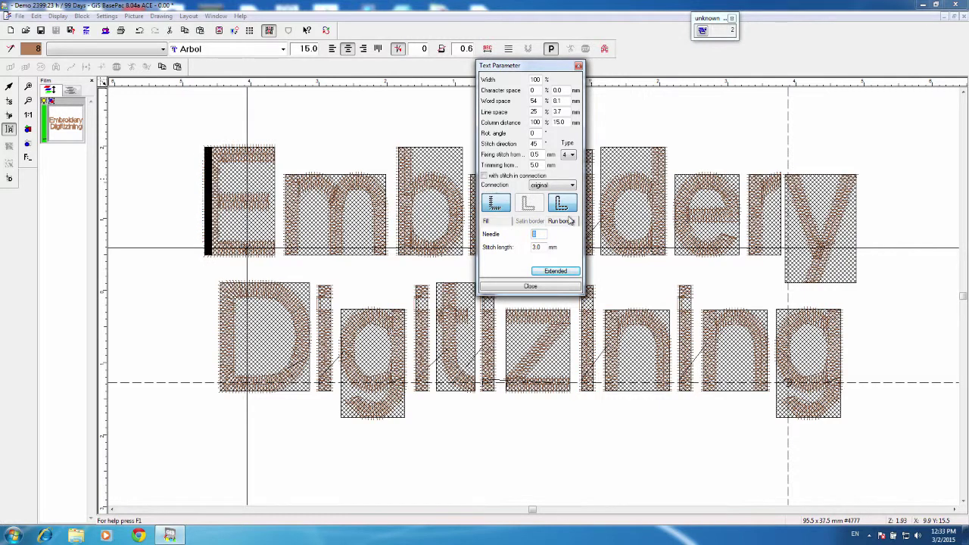
type("1")
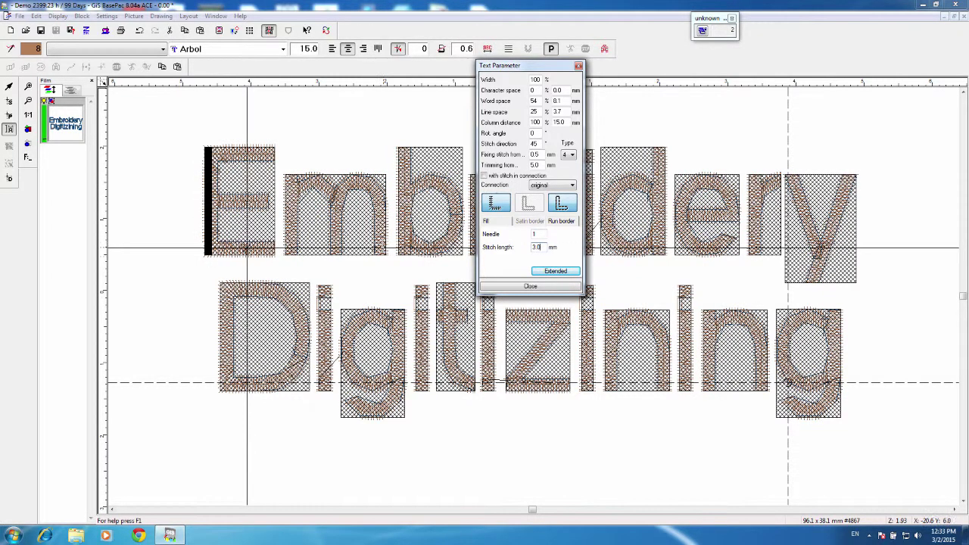
double_click(535, 247)
type("2")
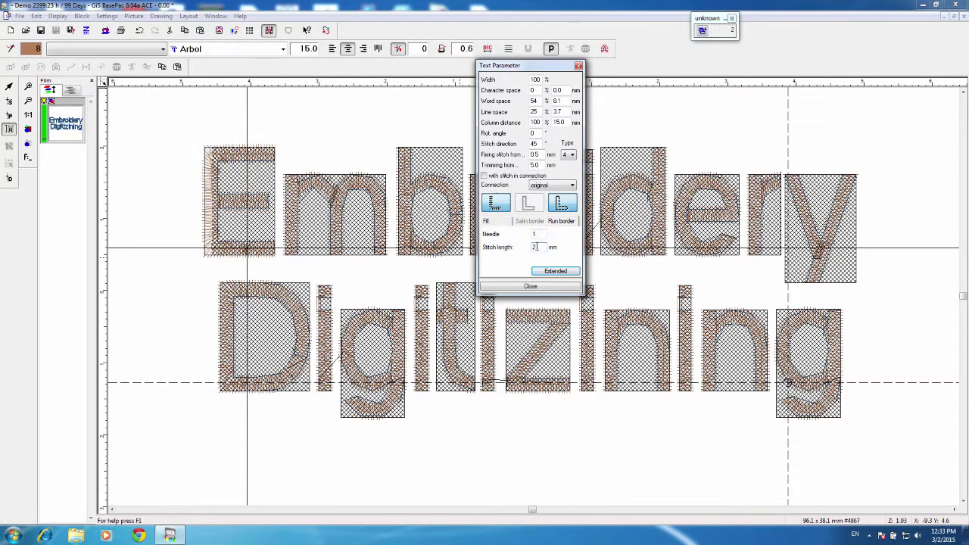
left_click(531, 287)
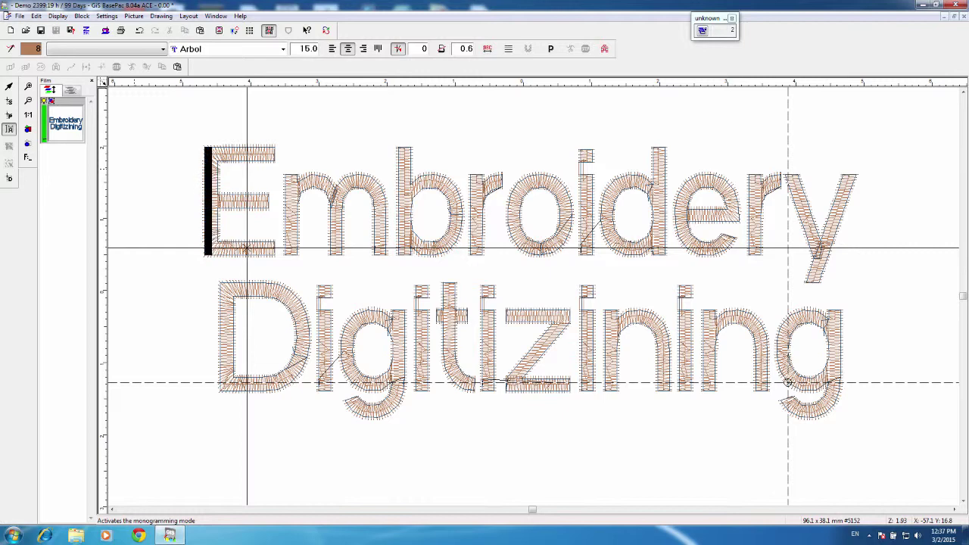
Preview the lettering in TrueView, and look through the separate fill and border objects of each letter.
key("ctrl+t")
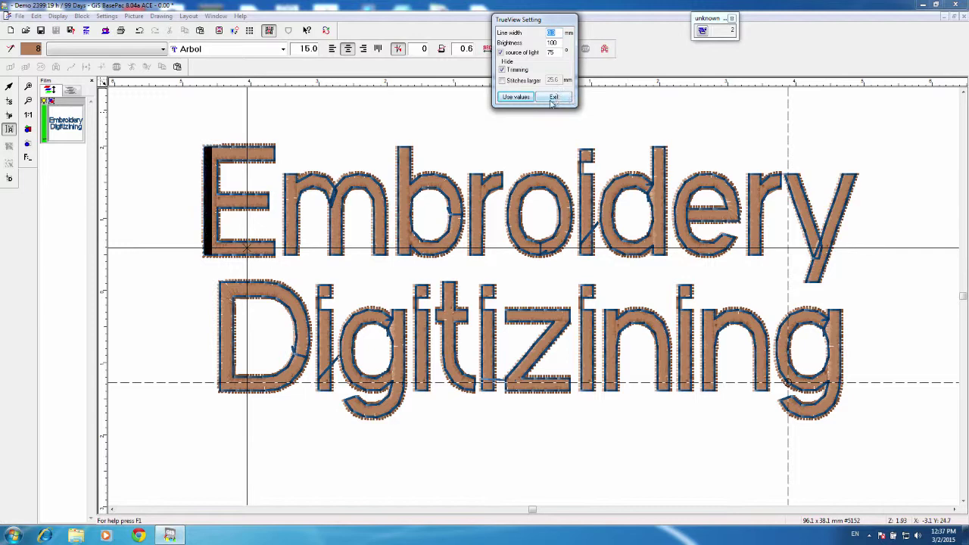
left_click(553, 98)
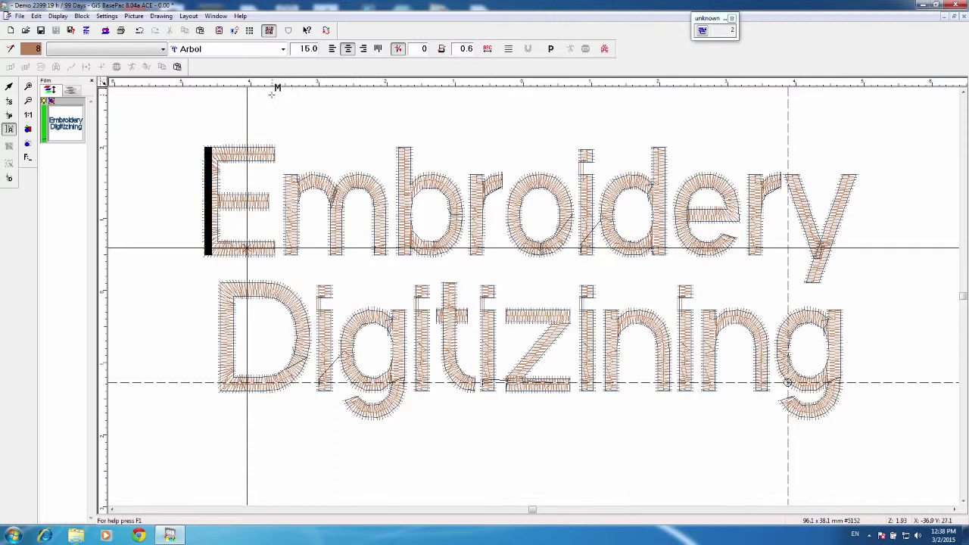
left_click(76, 91)
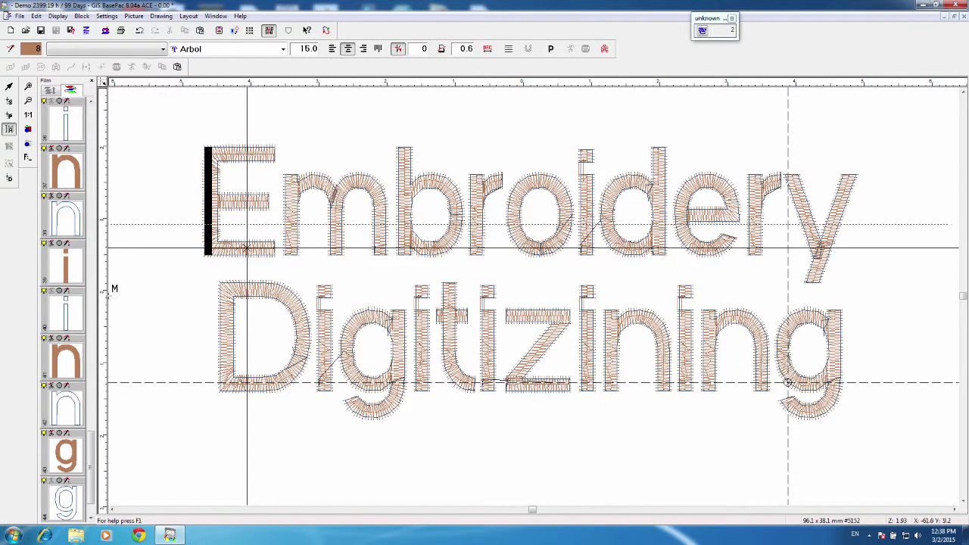
left_click_drag(90, 465, 103, 110)
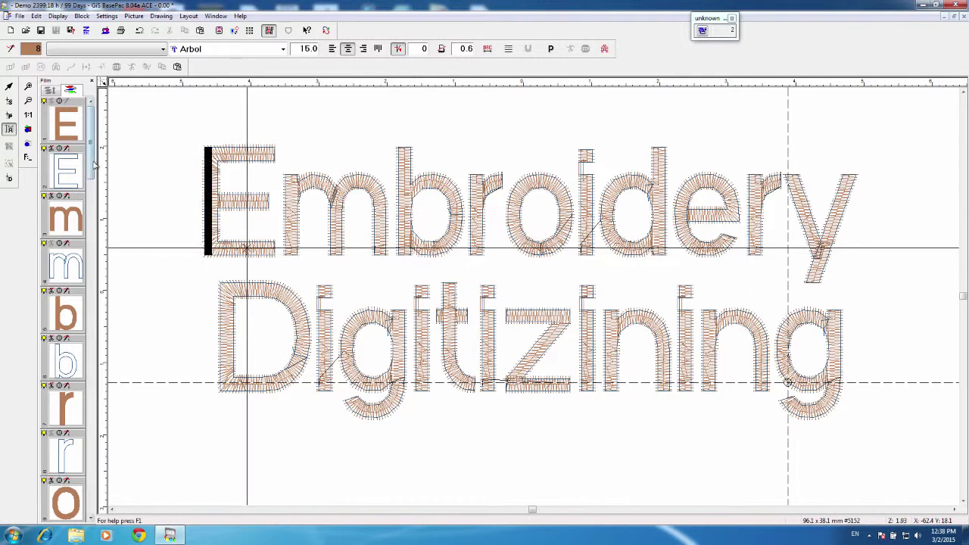
left_click_drag(92, 168, 95, 135)
Start saving the lettering design and set both its starting point and ending point to the design's centre.
left_click(21, 16)
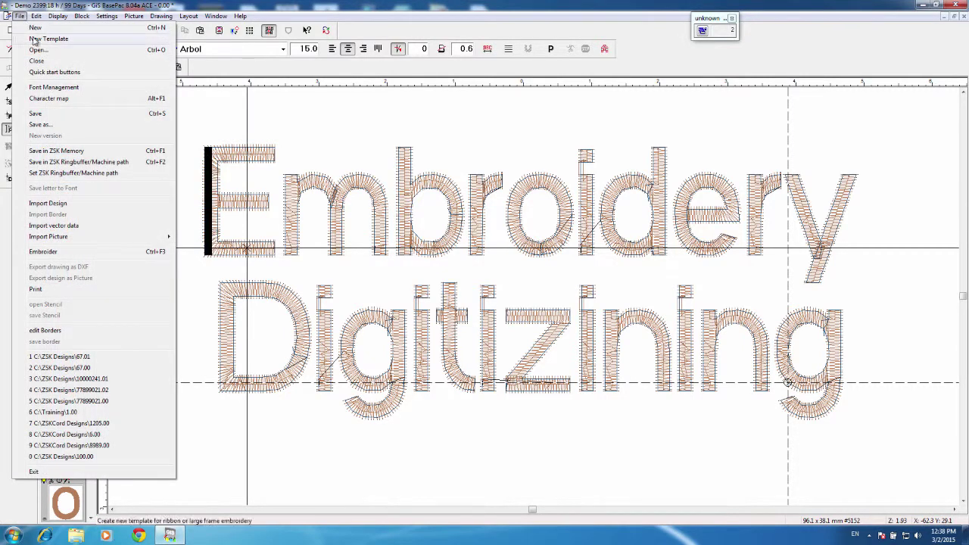
left_click(36, 114)
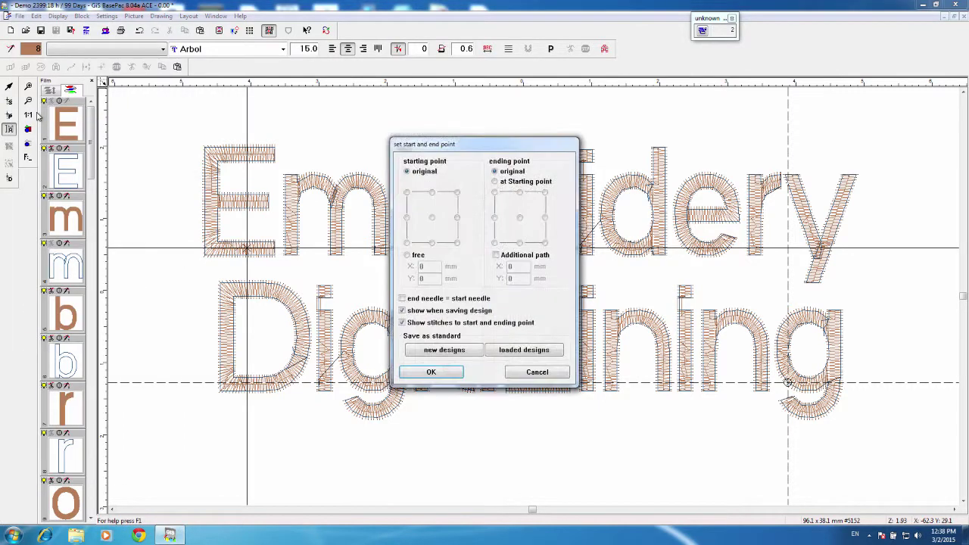
left_click(433, 218)
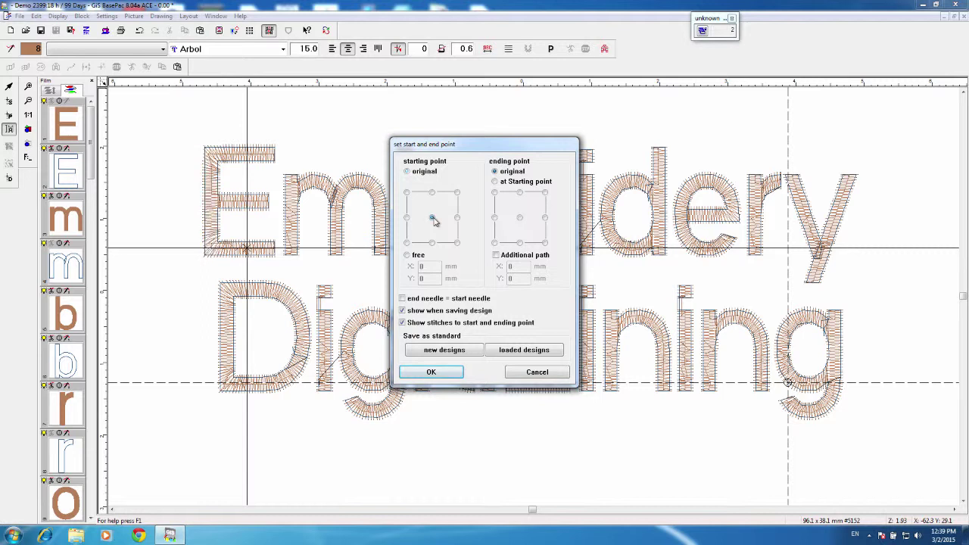
left_click(520, 219)
left_click(431, 372)
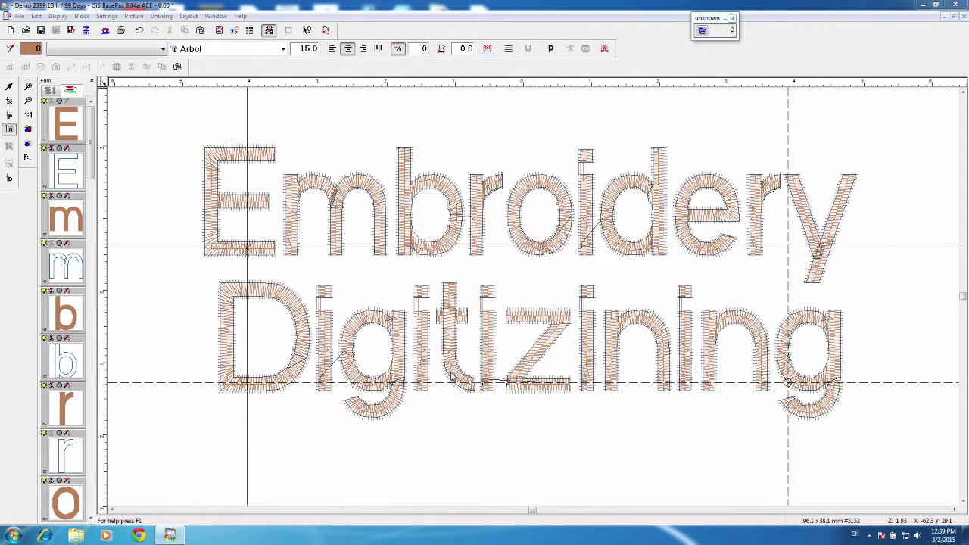
key("ctrl+s")
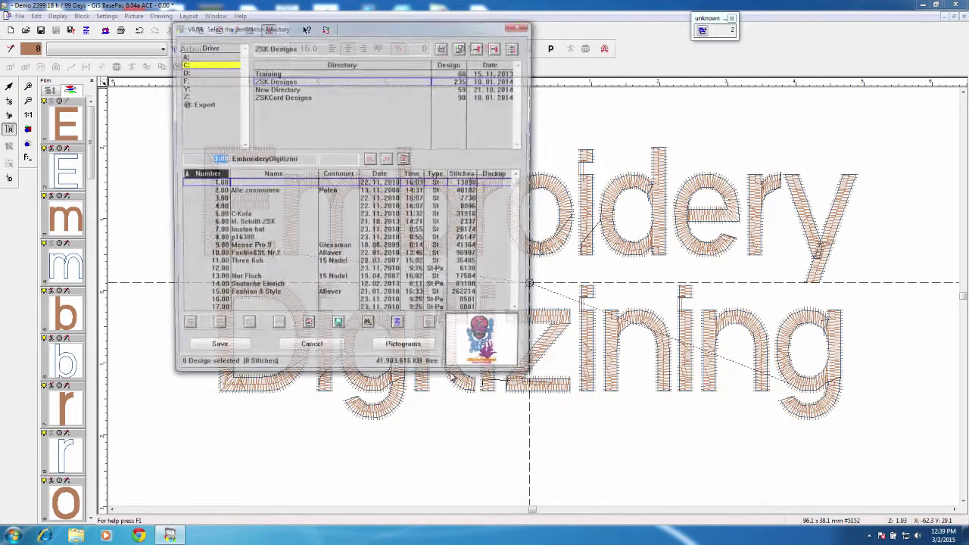
Look through the existing design directories on drive C and insert a new directory named Lettering.
left_click(333, 122)
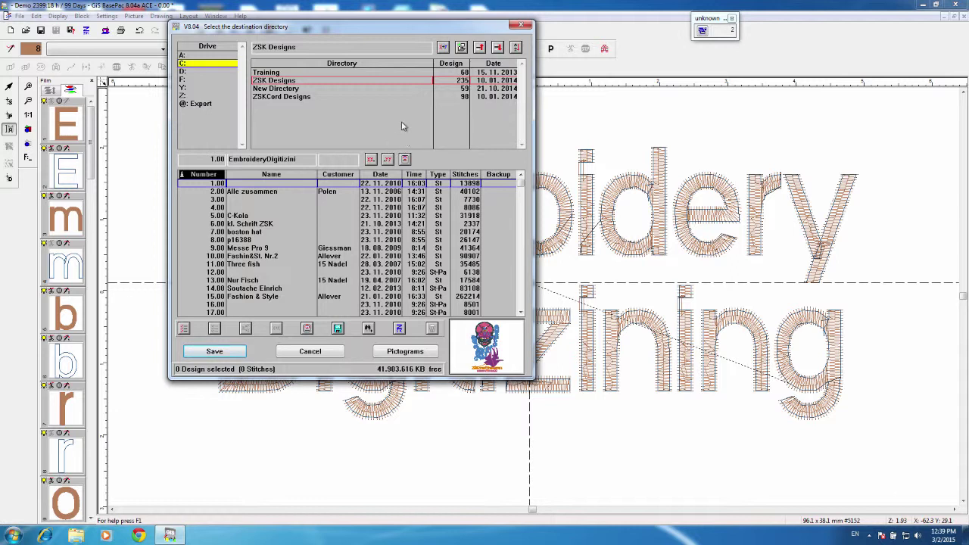
left_click(261, 73)
left_click(266, 81)
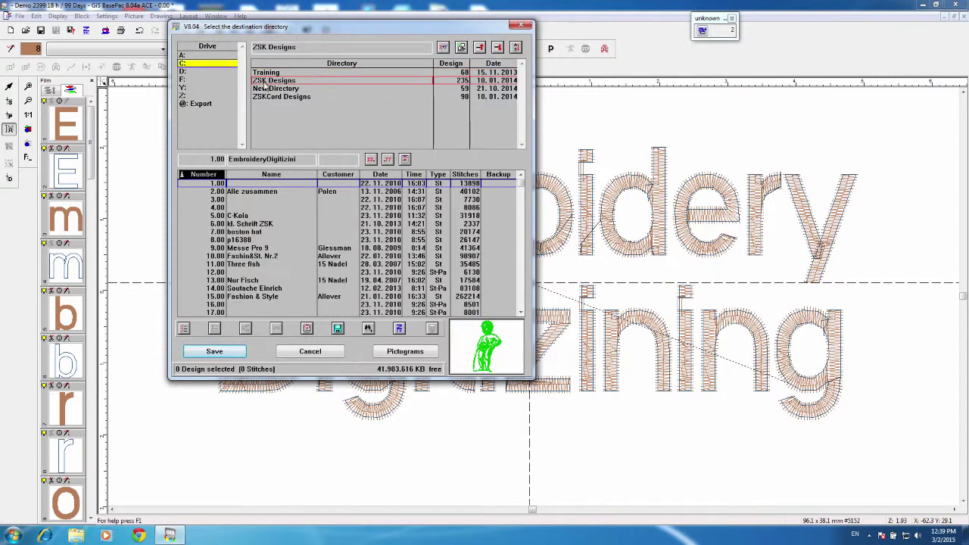
left_click(267, 89)
left_click(268, 96)
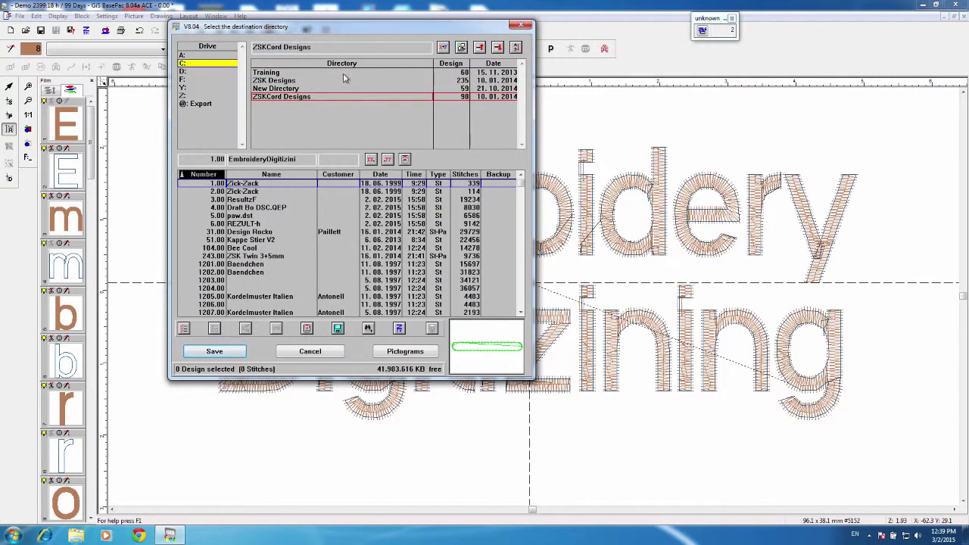
left_click(340, 47)
left_click_drag(253, 47, 343, 40)
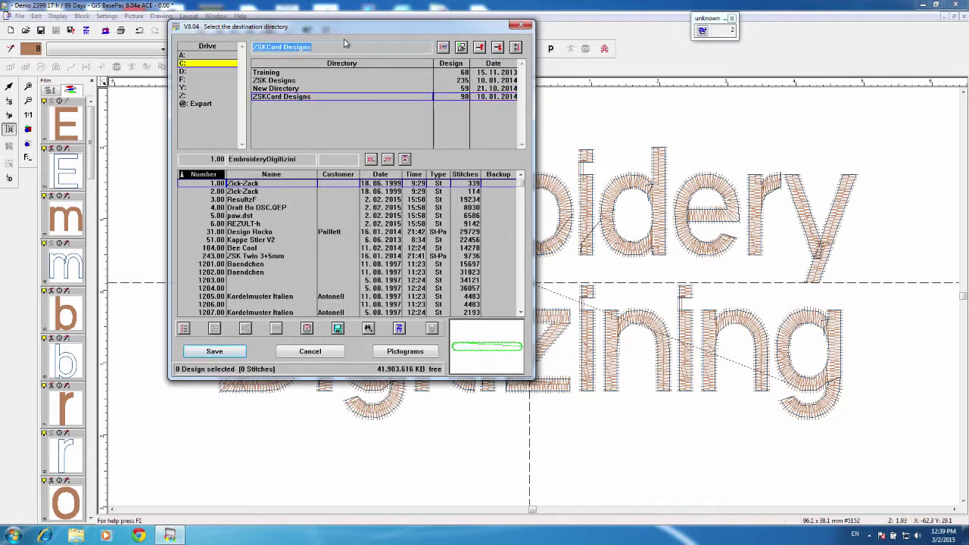
type("Lettering")
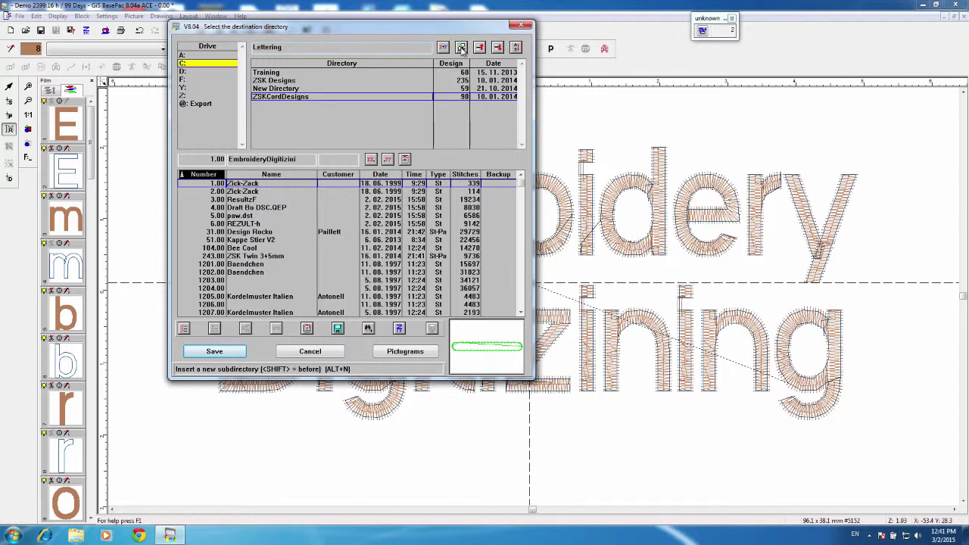
left_click(461, 48)
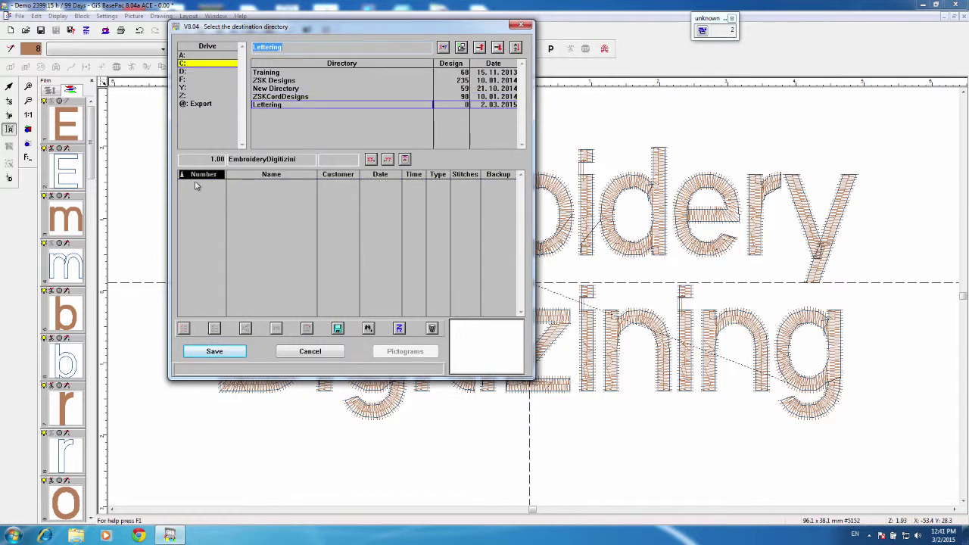
Name the design Lettering Test 1, keep design number 1.00, and save it in the Lettering directory.
left_click(210, 159)
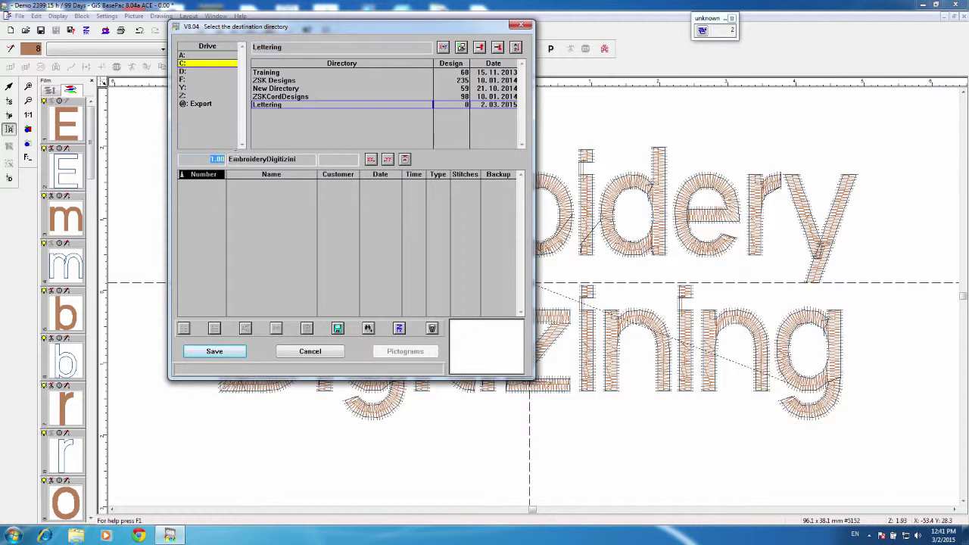
left_click(298, 159)
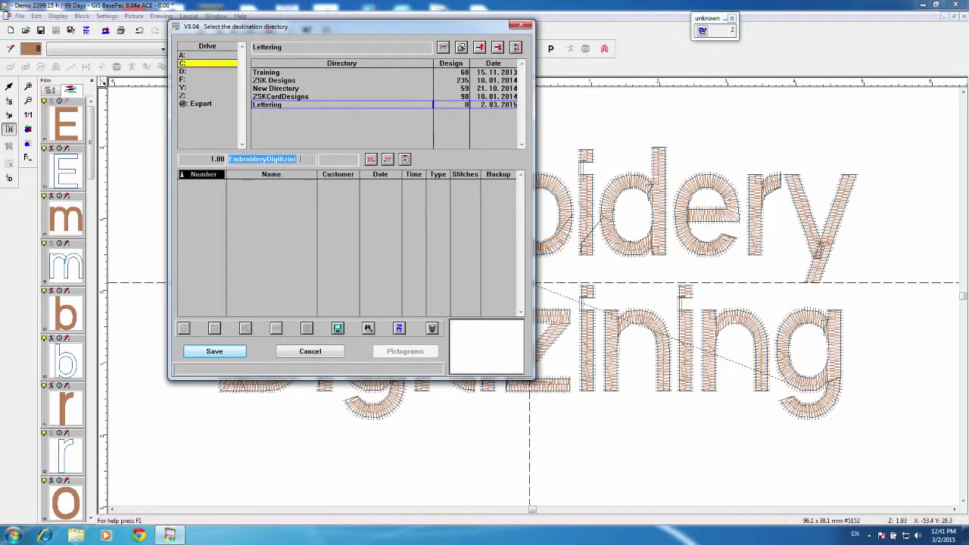
type("Lettering Test 1")
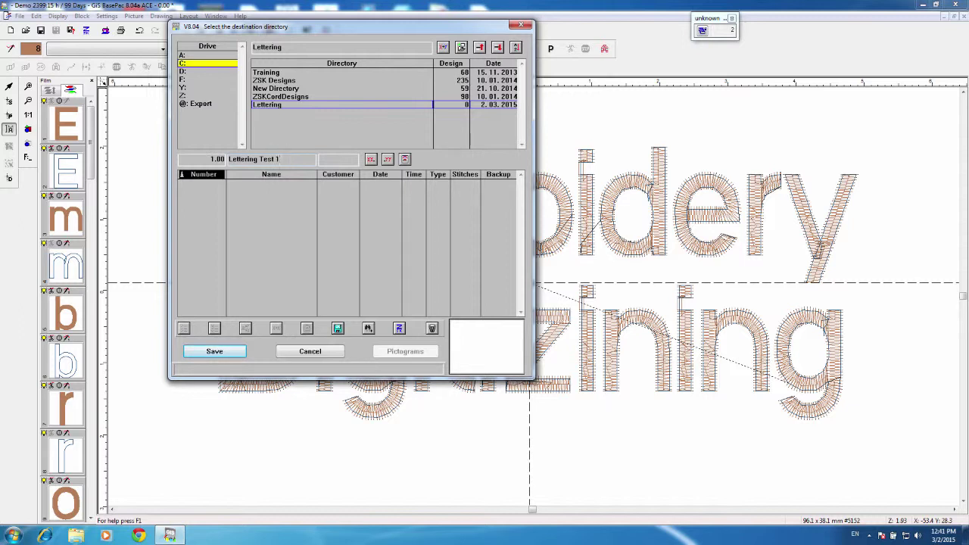
double_click(219, 158)
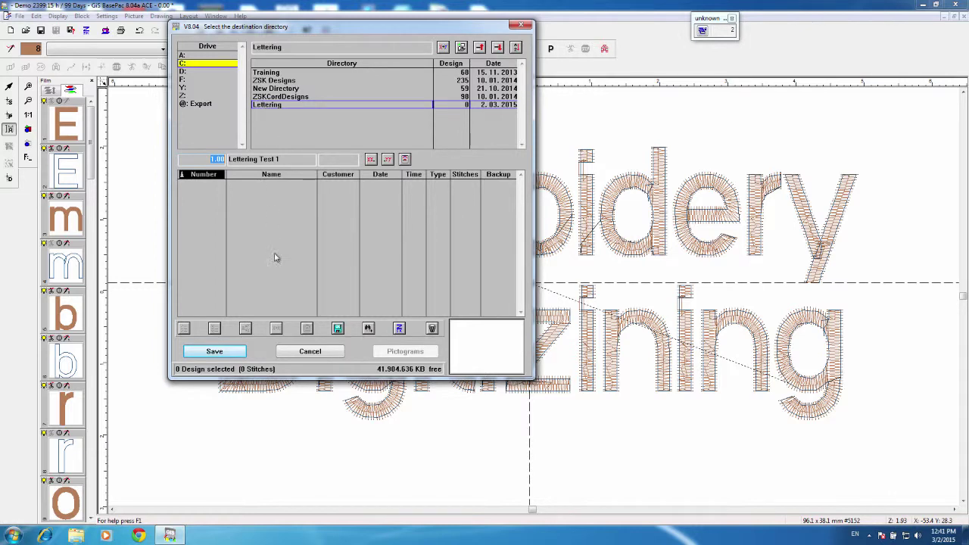
left_click(230, 350)
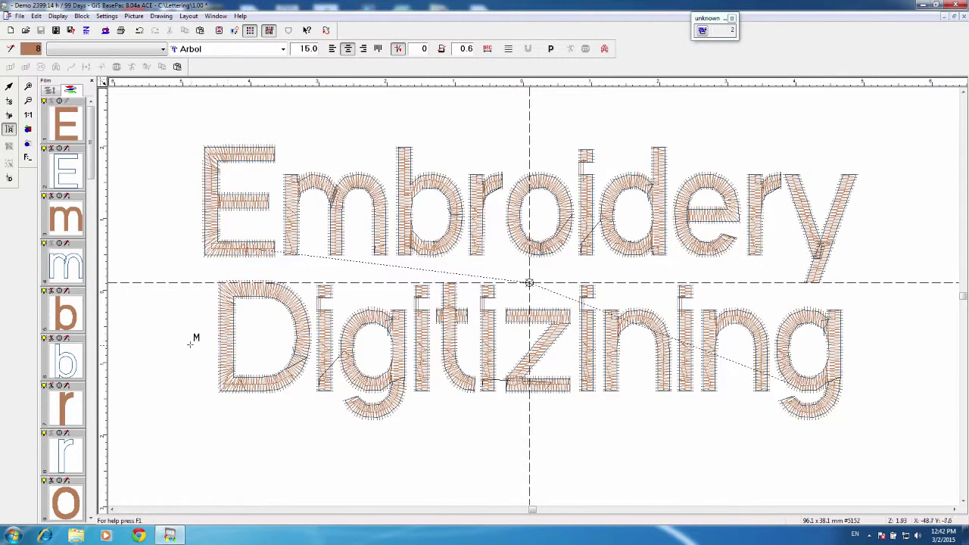
Begin saving a copy of the design with centred start and end points, exporting it in the ZSK Transport code format.
left_click(20, 16)
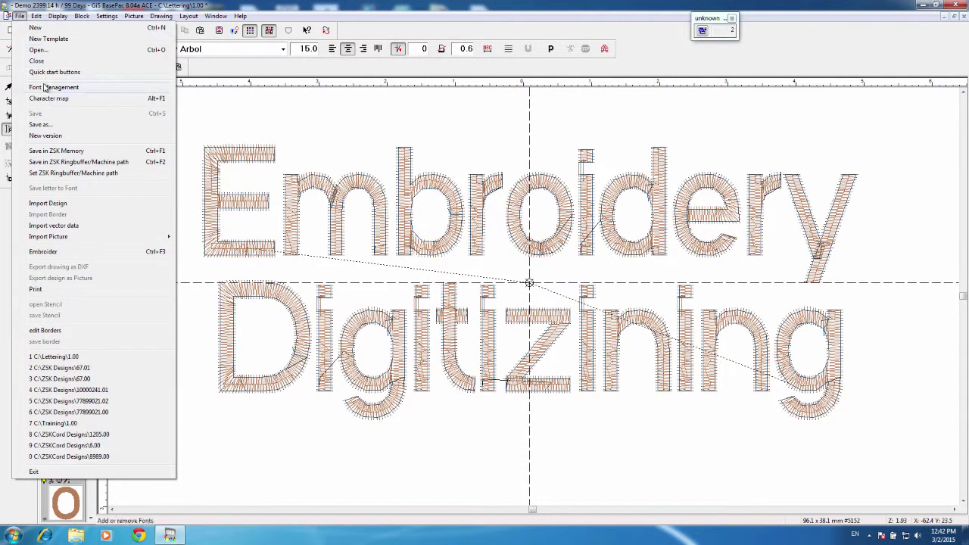
left_click(40, 125)
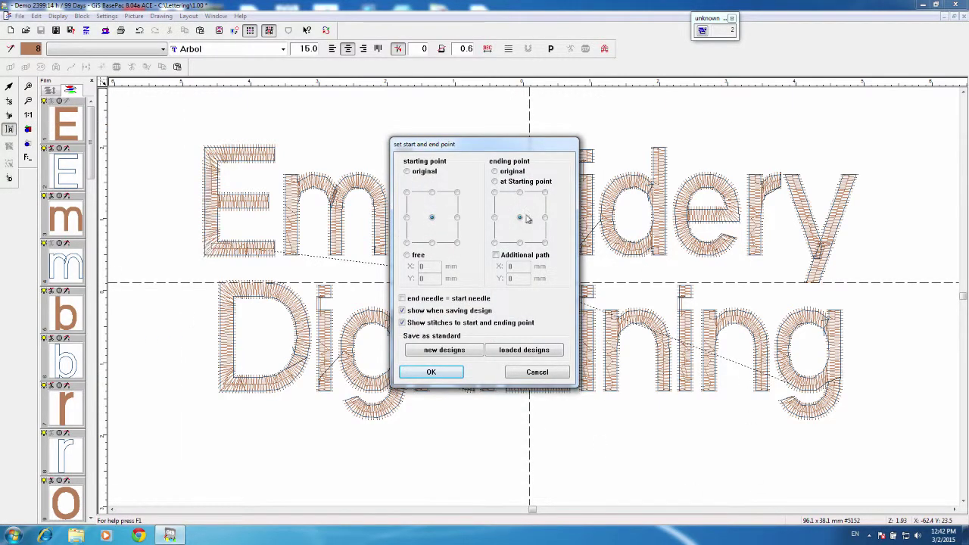
left_click(430, 372)
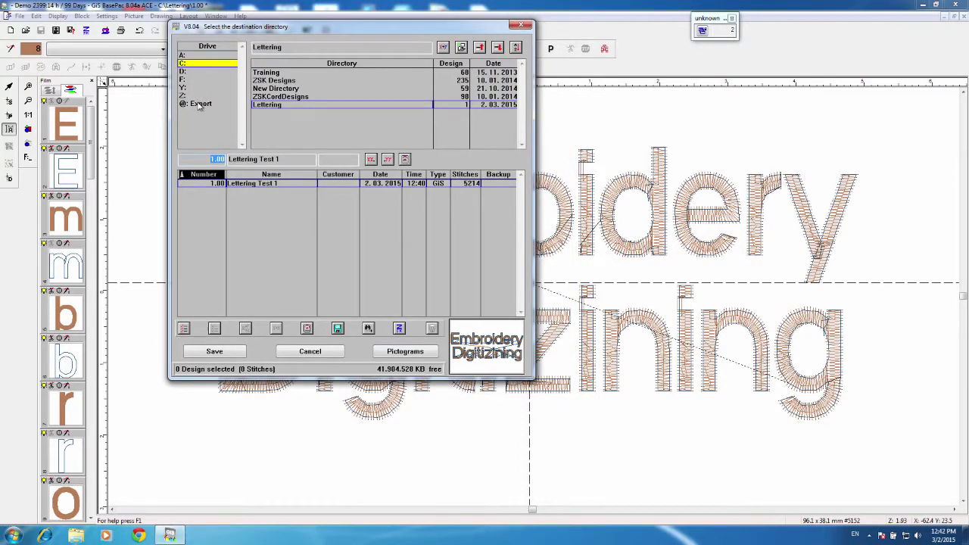
left_click(200, 104)
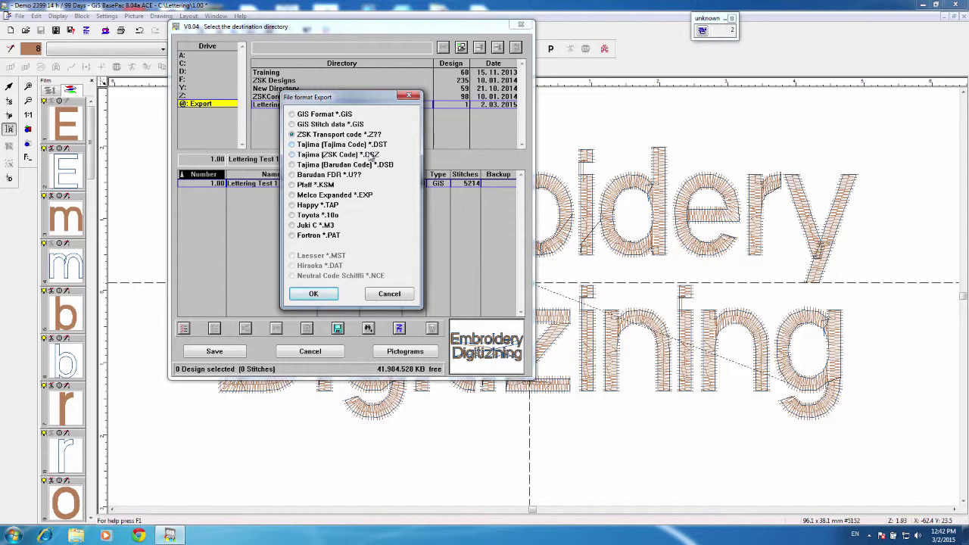
left_click(327, 296)
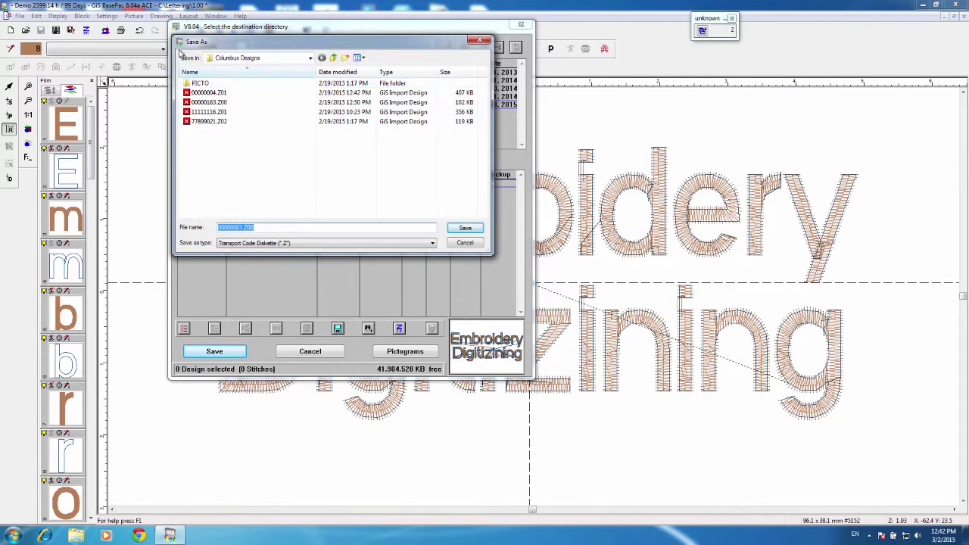
Save the exported file as 00000001.Z00 in the Columbus Designs folder.
left_click(310, 58)
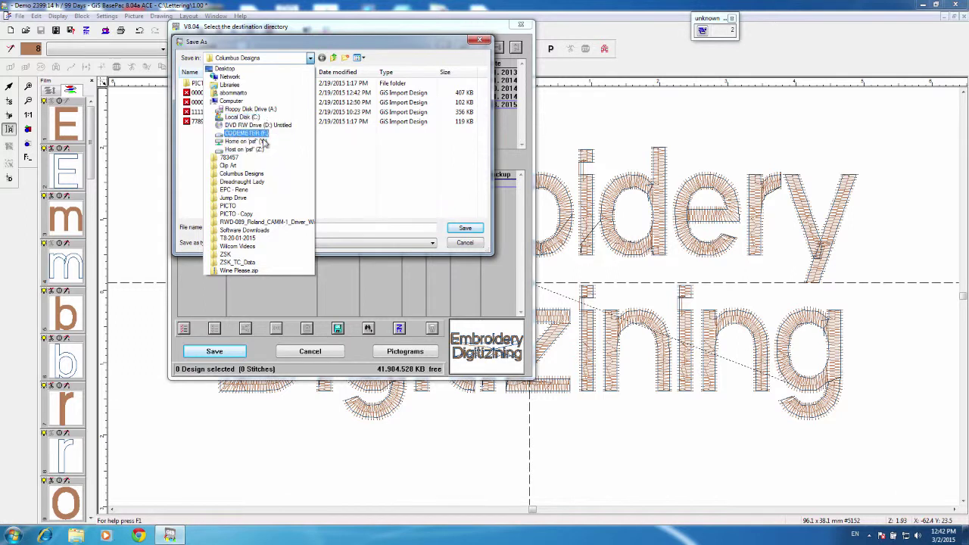
left_click(256, 174)
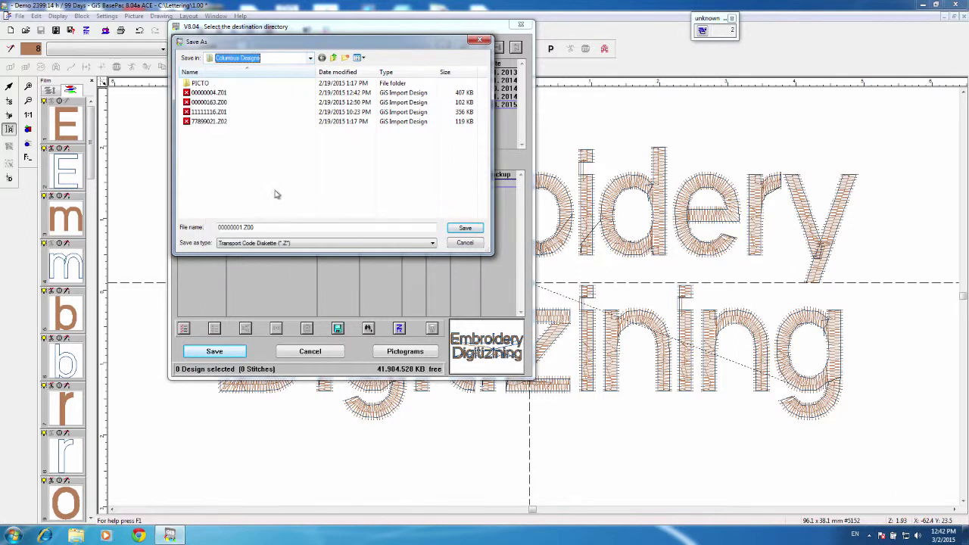
left_click(242, 227)
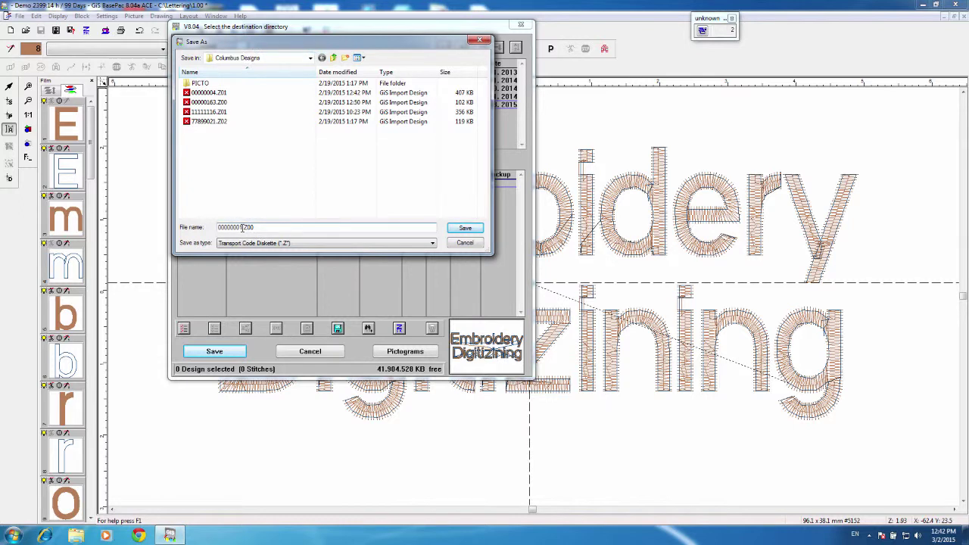
double_click(242, 228)
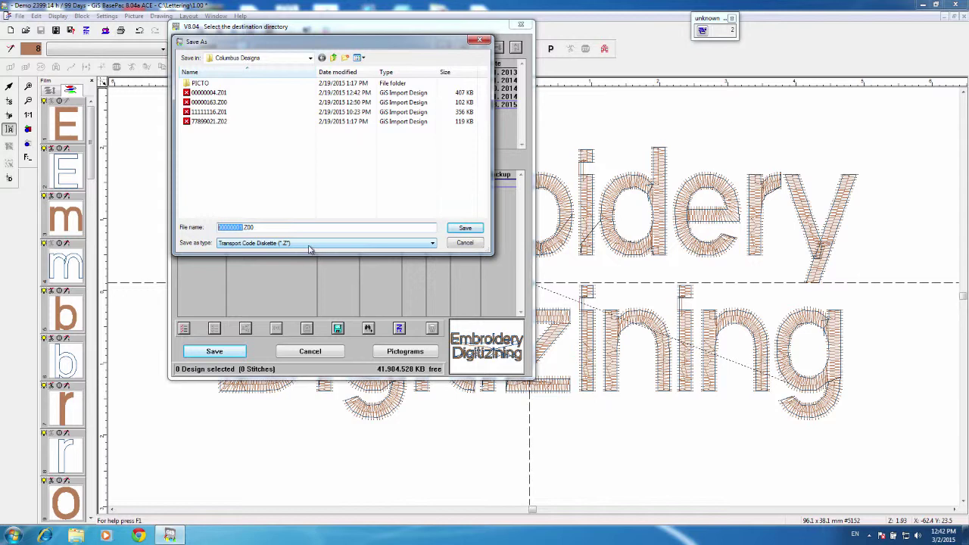
left_click(464, 228)
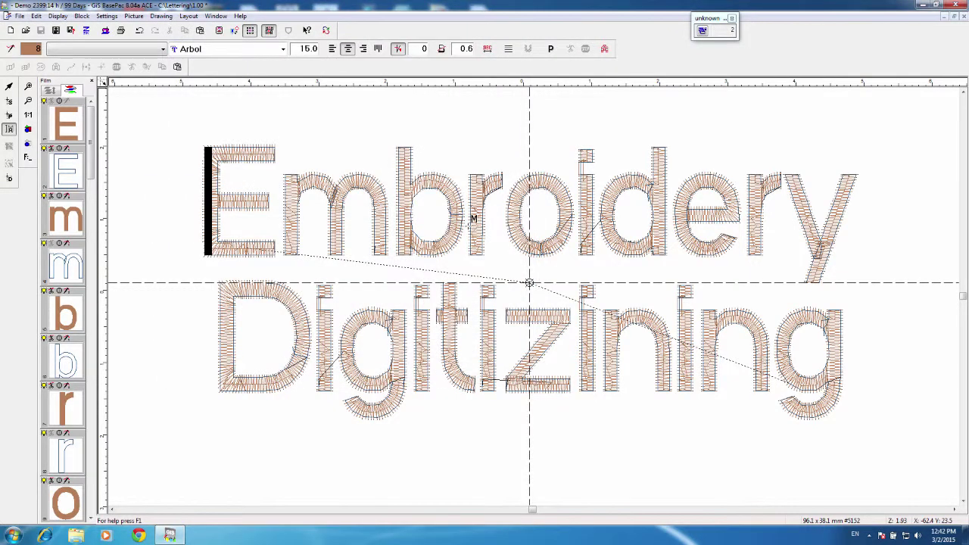